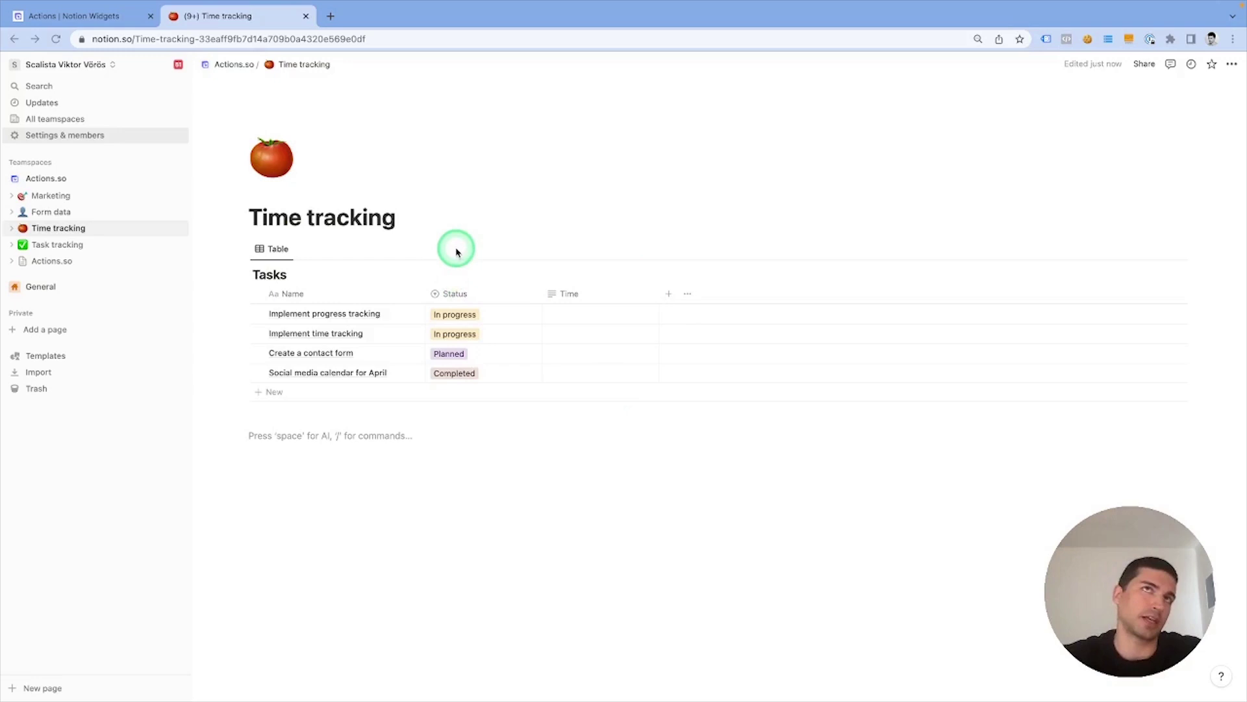
Verify in Actions.so account settings that the Notion integration is connected, then return to Notion.
click(75, 16)
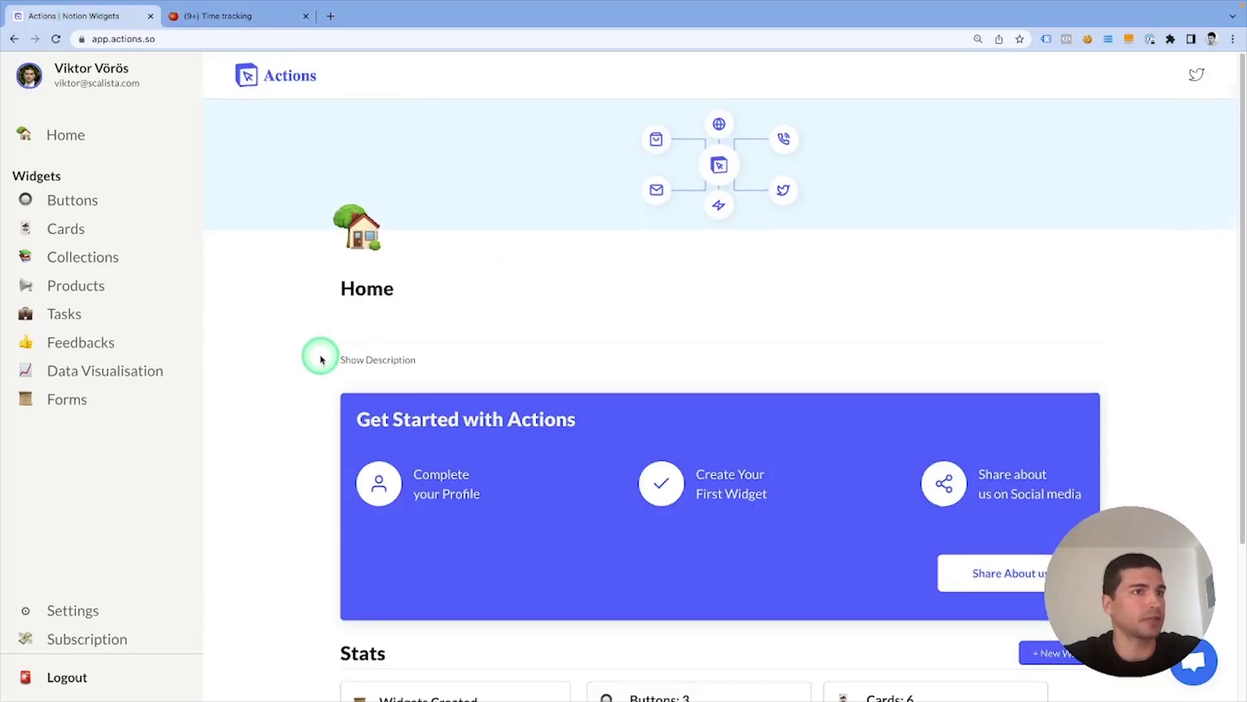
scroll(319, 357, down, 1)
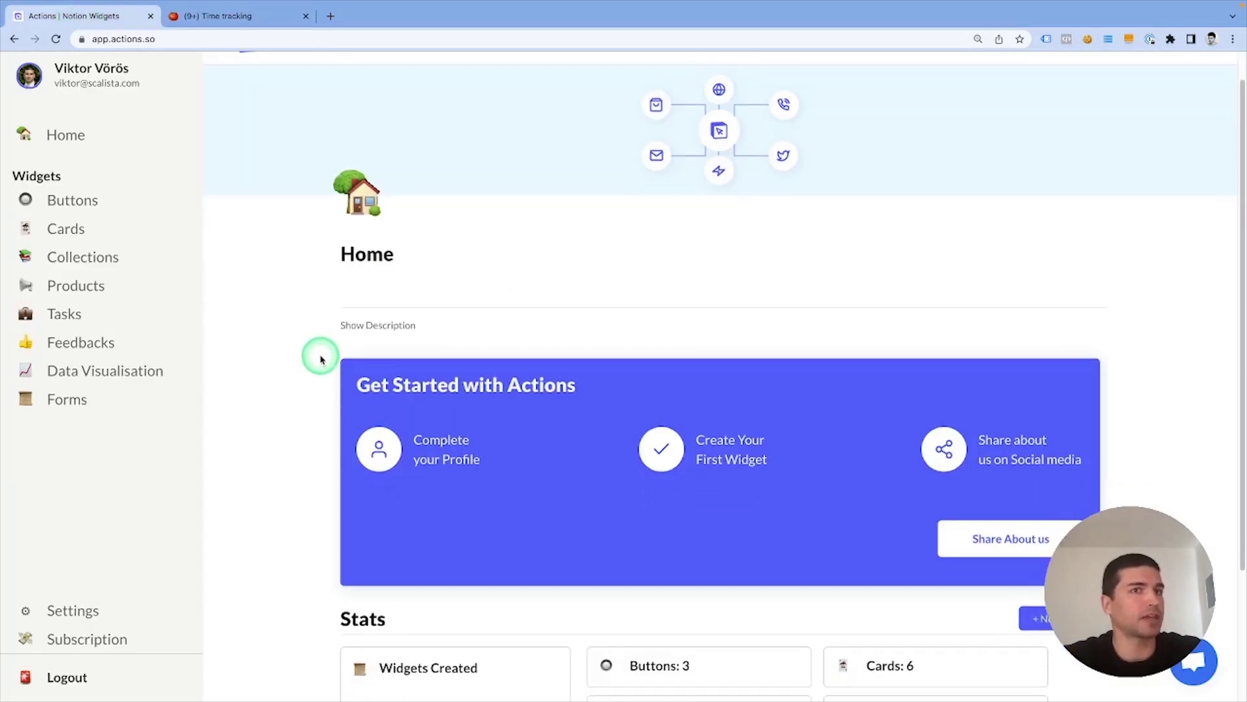
click(67, 610)
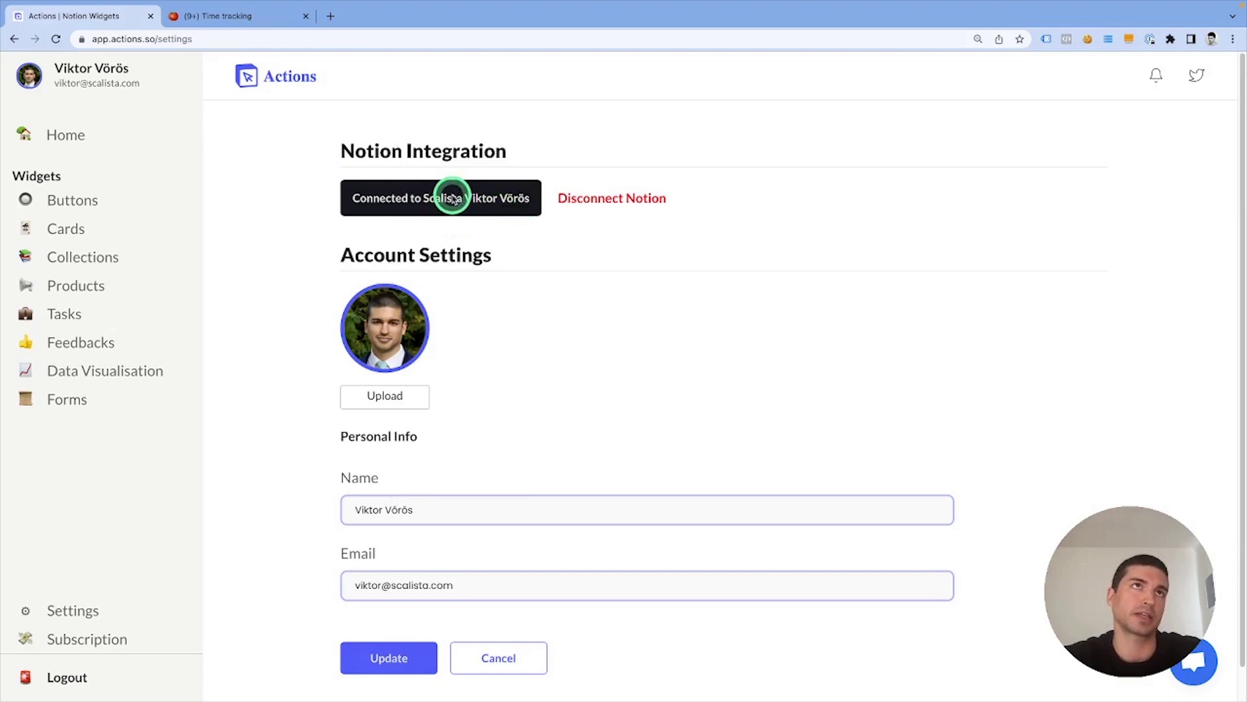
click(259, 21)
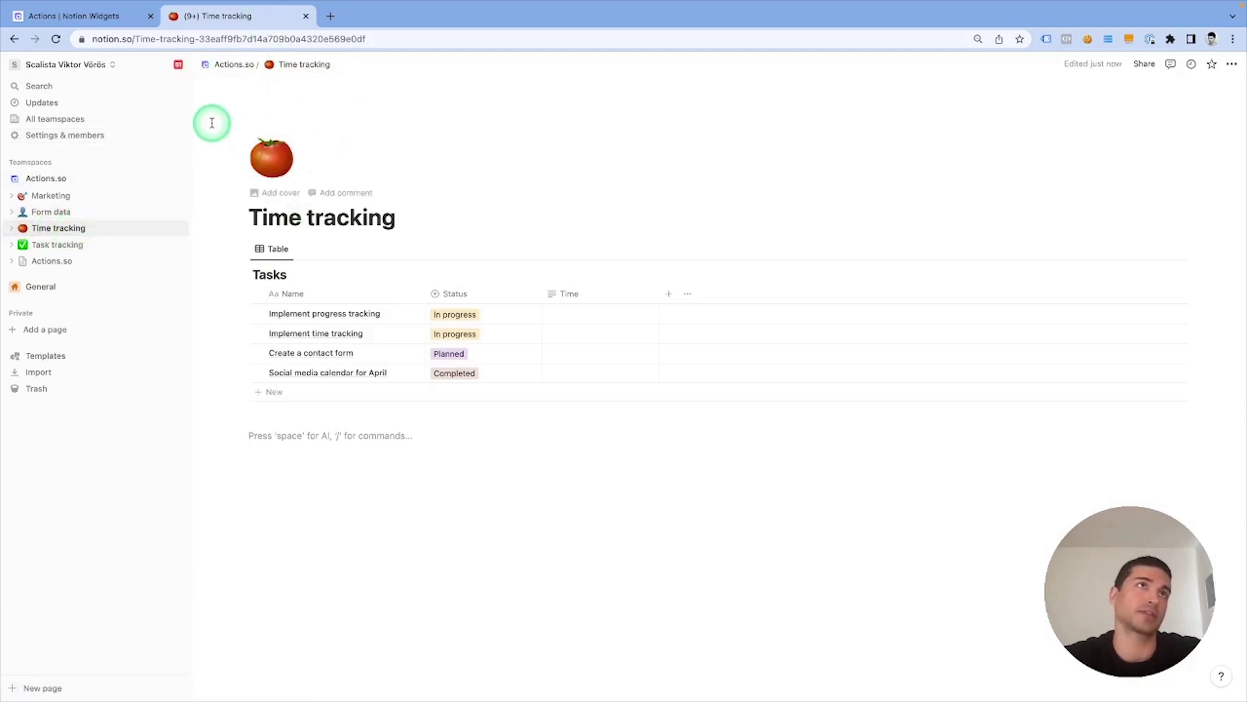
Grant the Actions.so connection access to the Time tracking page and close the settings.
click(47, 140)
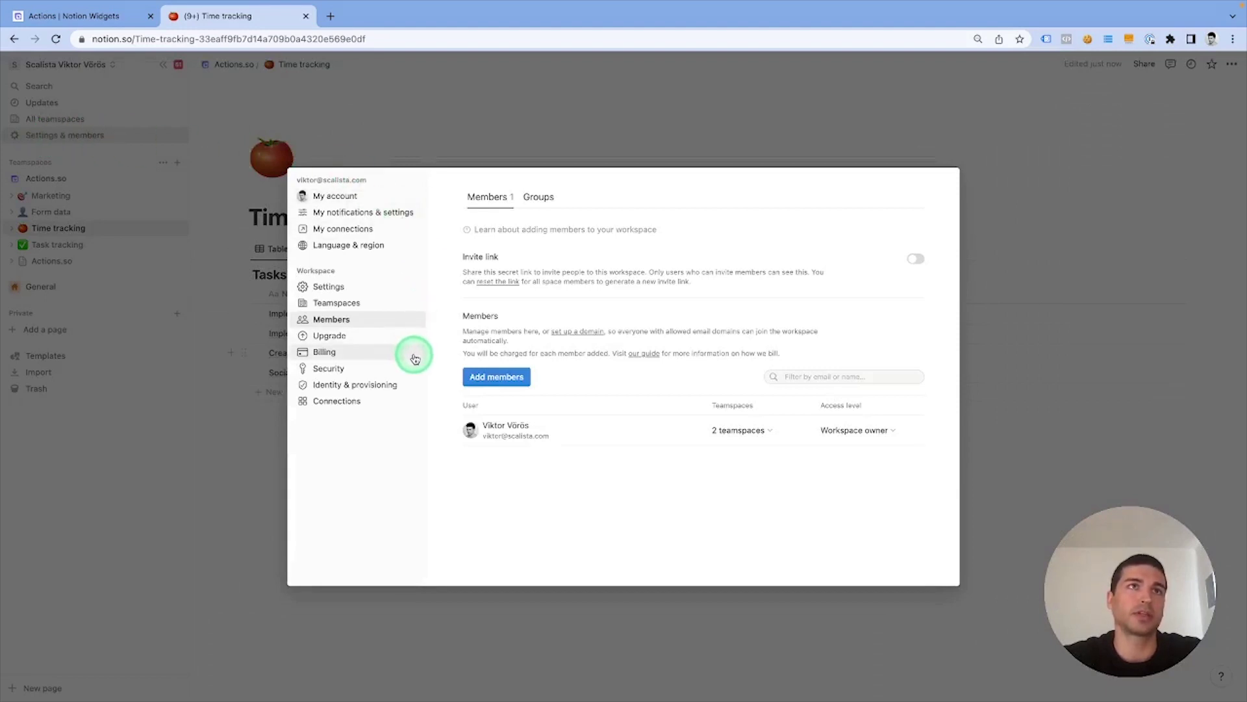
click(397, 230)
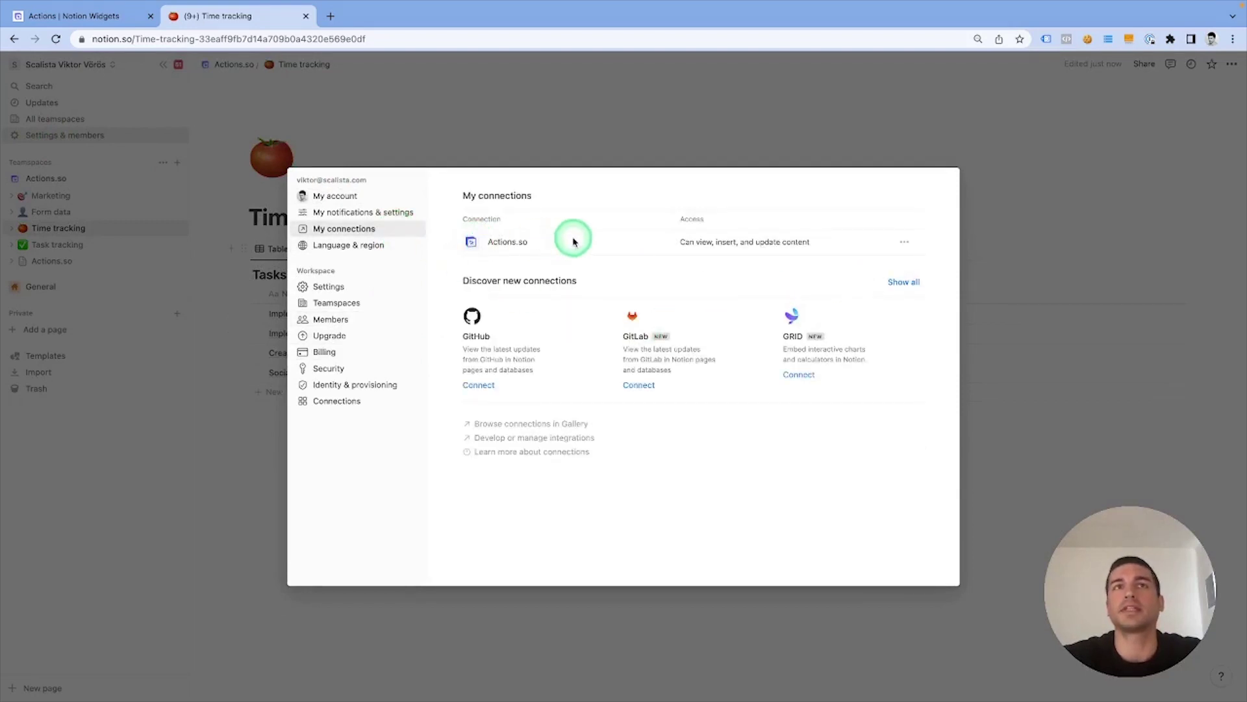
click(900, 260)
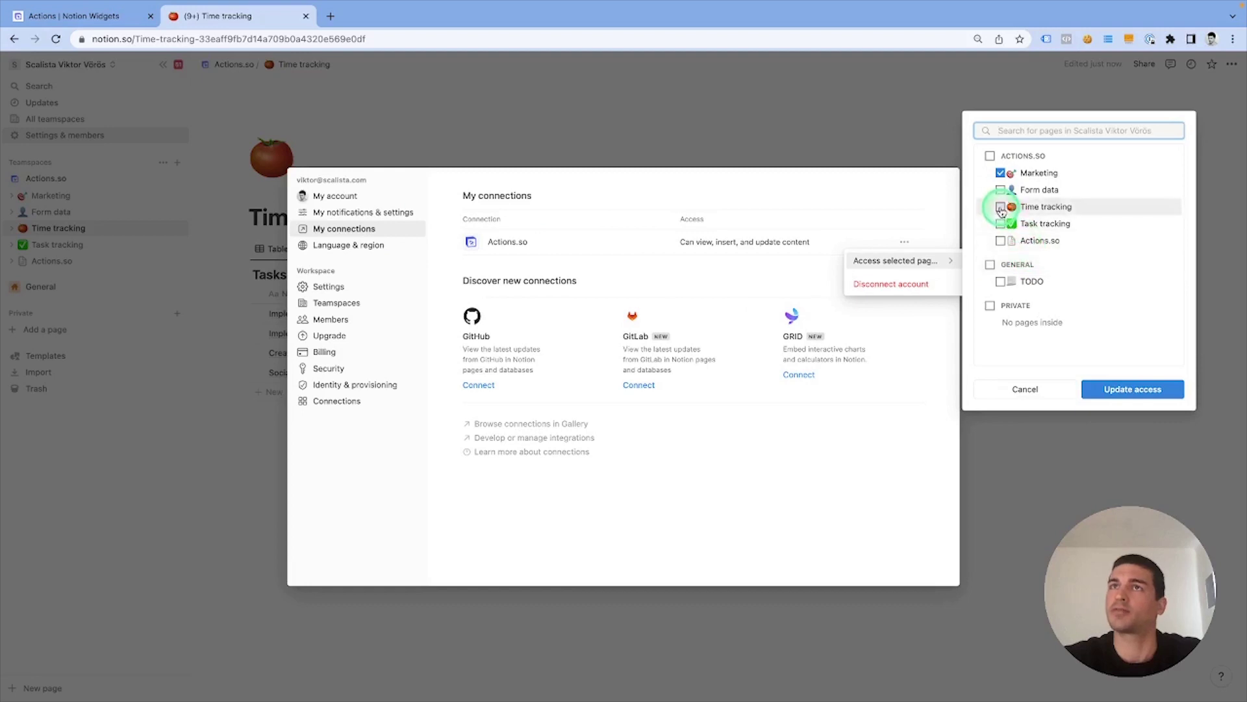
click(1142, 392)
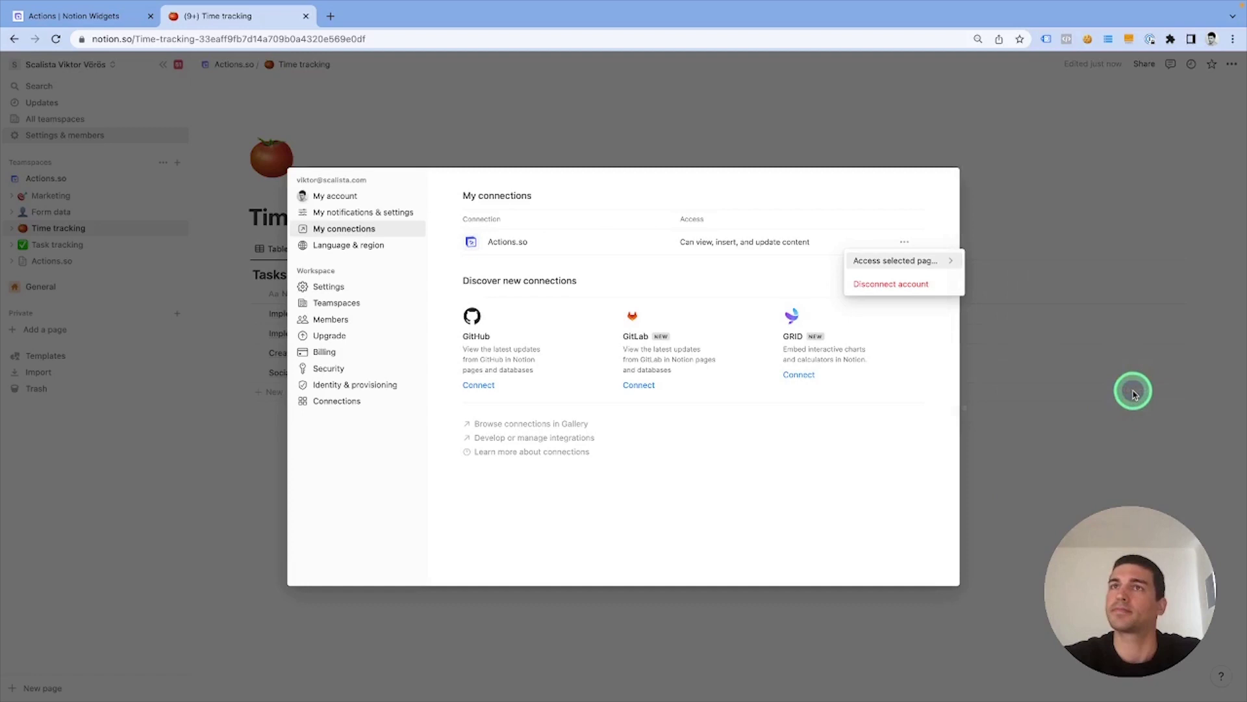
click(1017, 496)
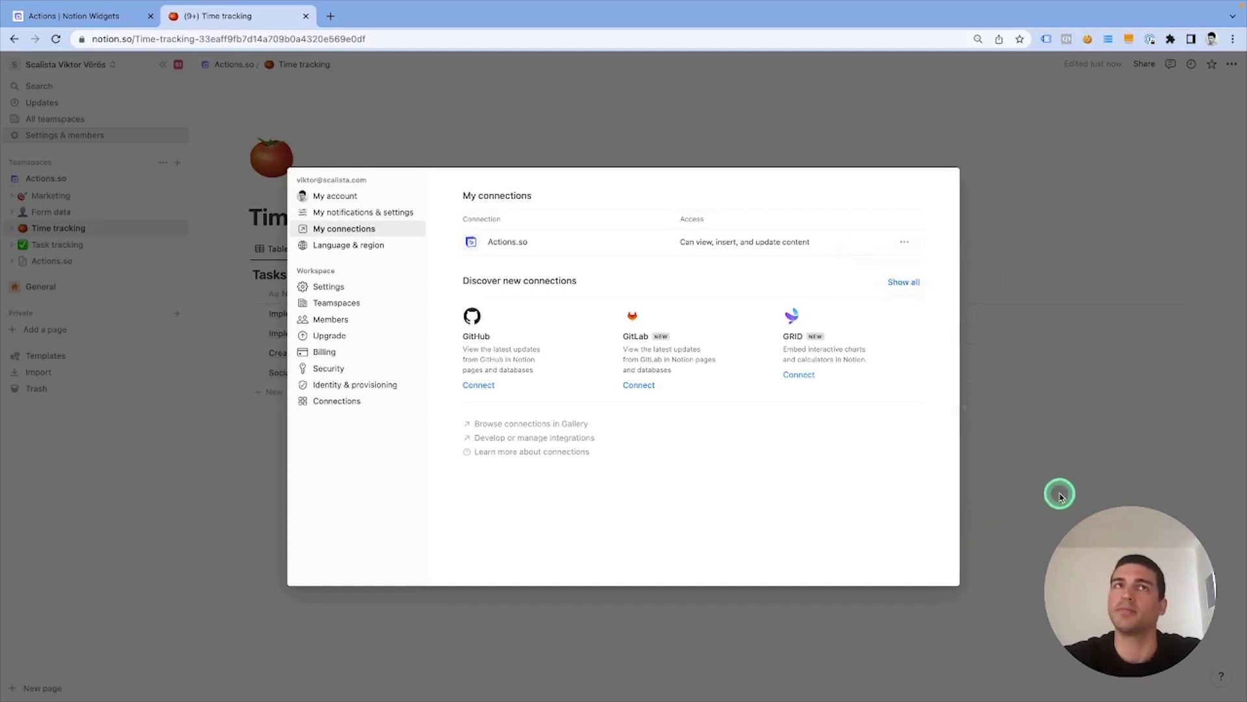
click(1059, 495)
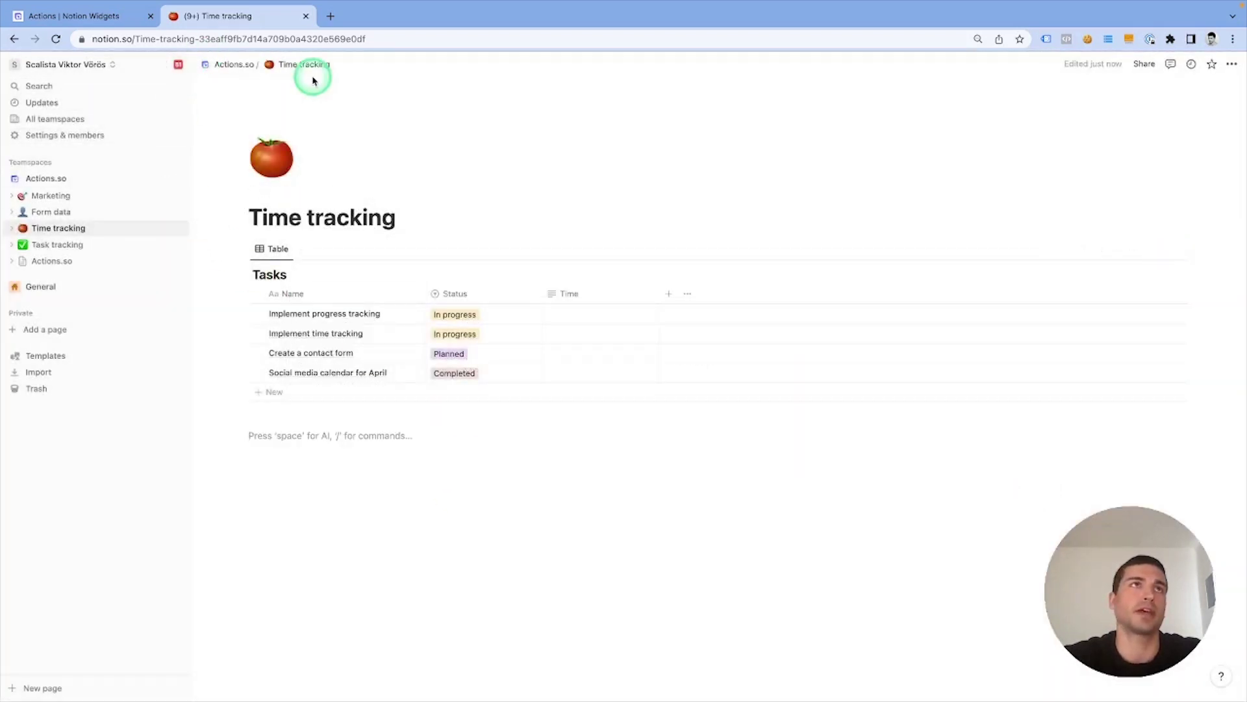
Start a new Task1 widget from Actions.so's premium Tasks widget templates.
click(127, 23)
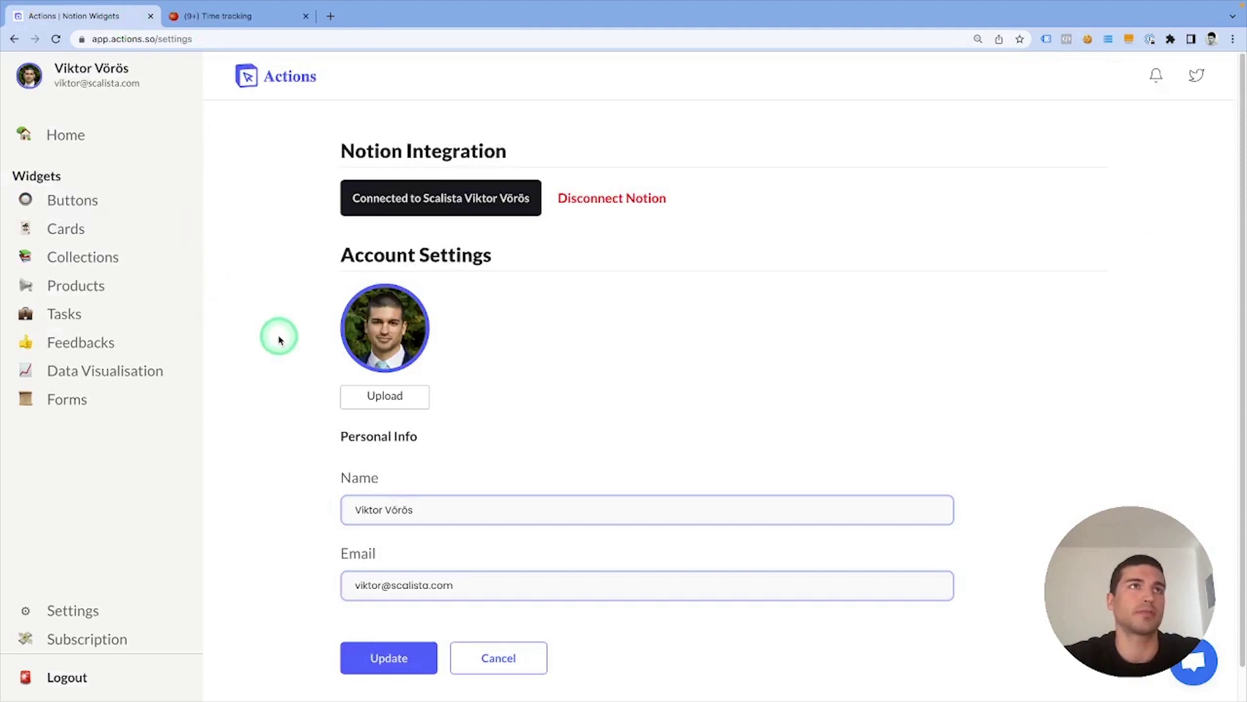
click(67, 319)
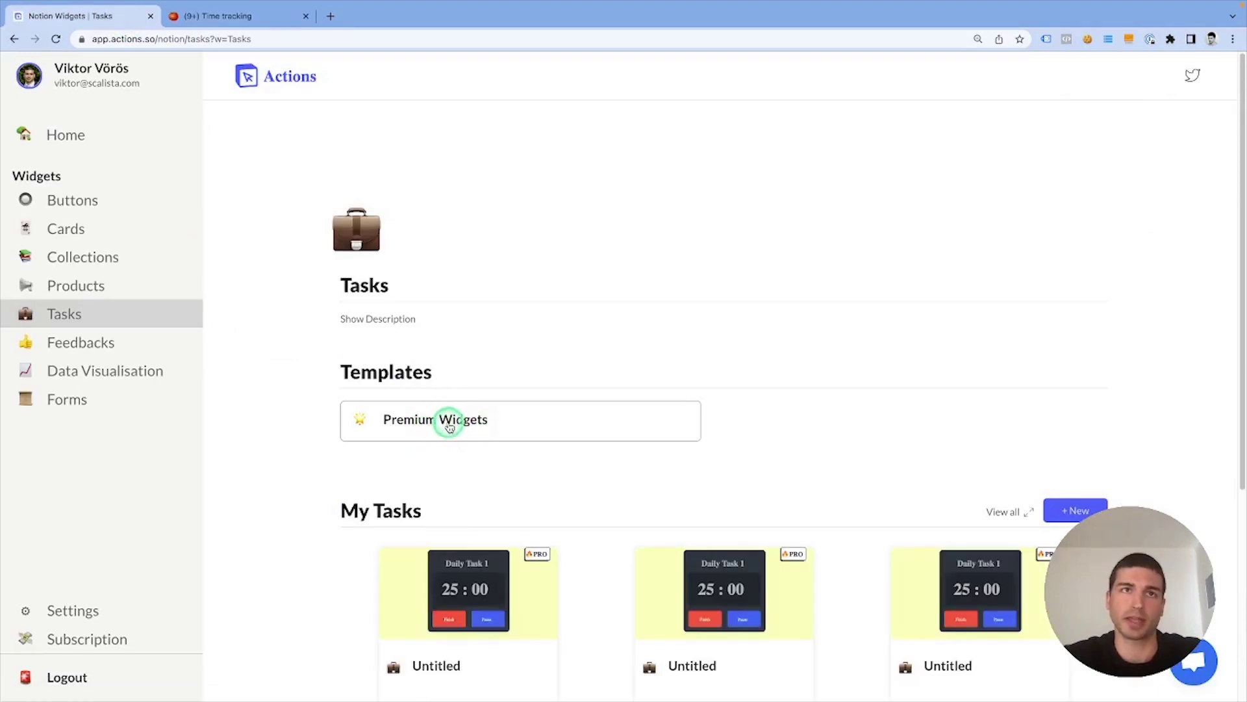
click(449, 426)
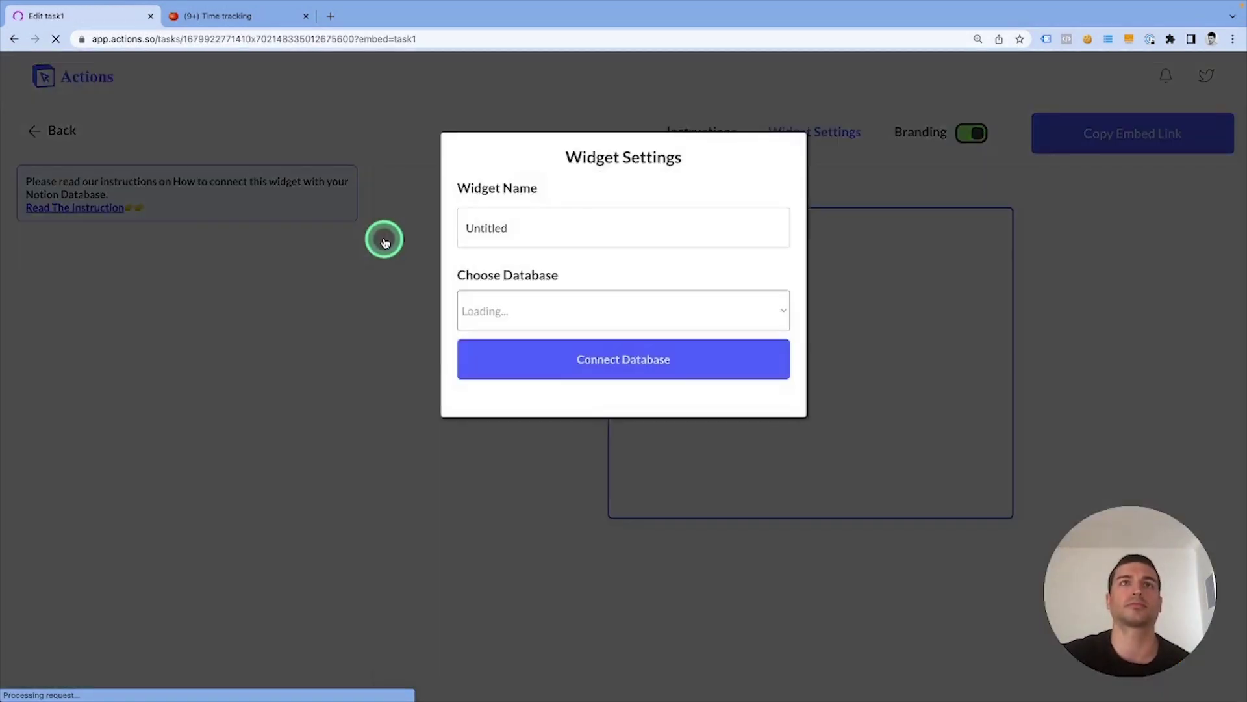
Name the widget 'Time tracking' and connect it to the Tasks database.
double_click(553, 233)
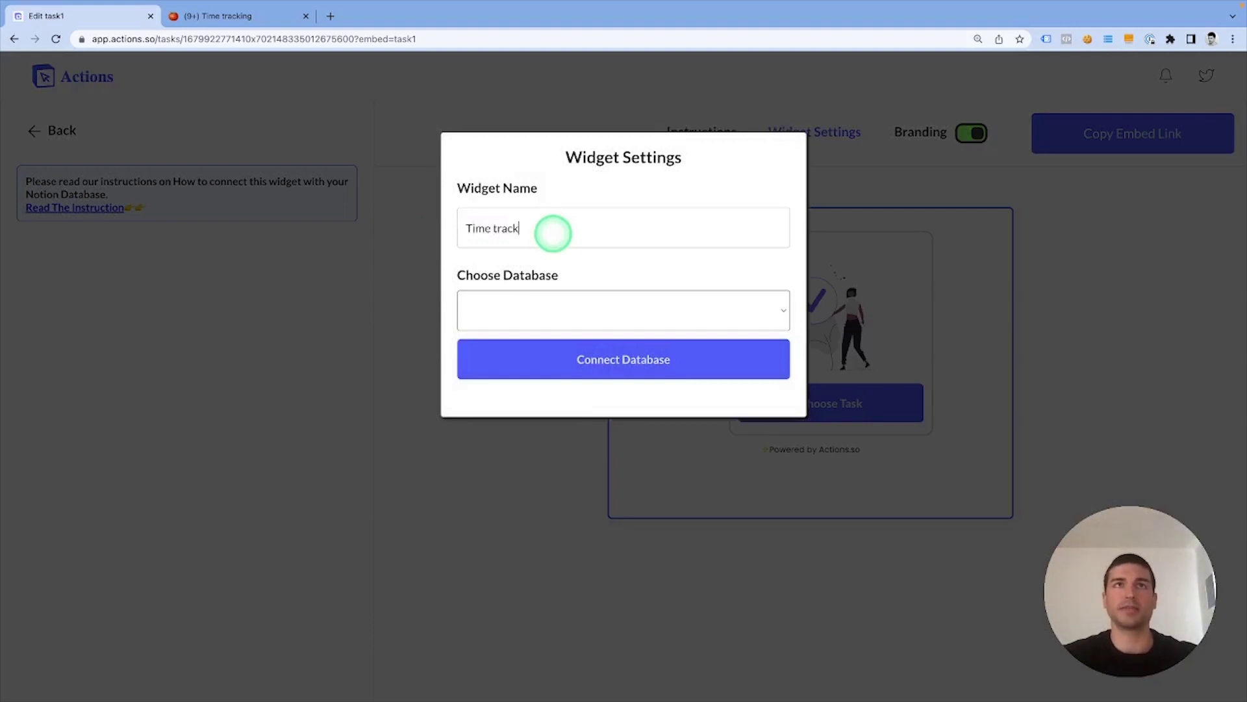
text(Time tracking)
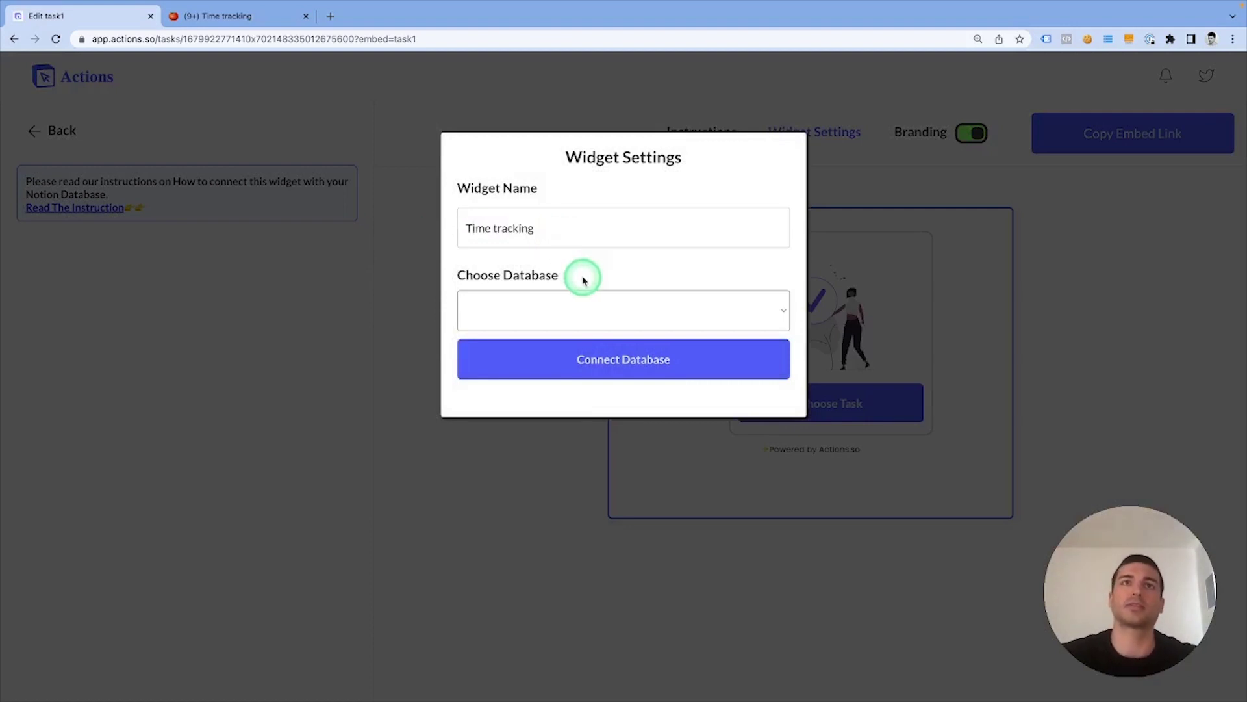
click(719, 313)
click(719, 313)
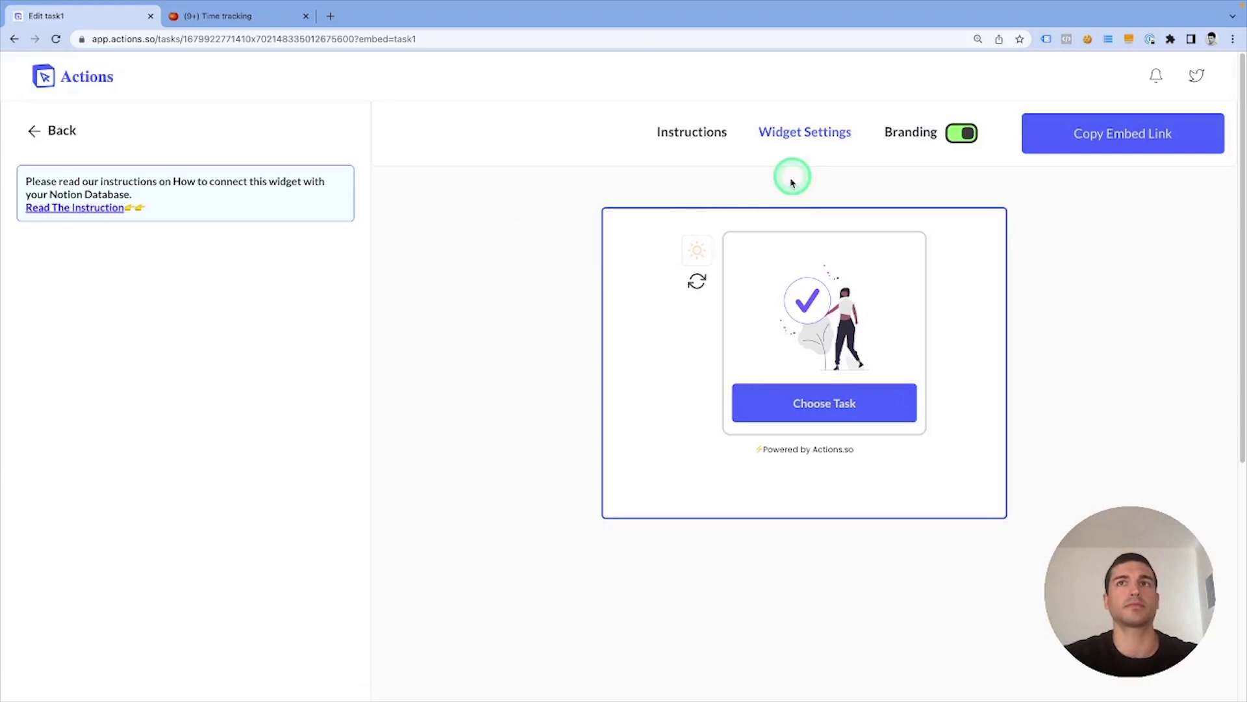
click(810, 141)
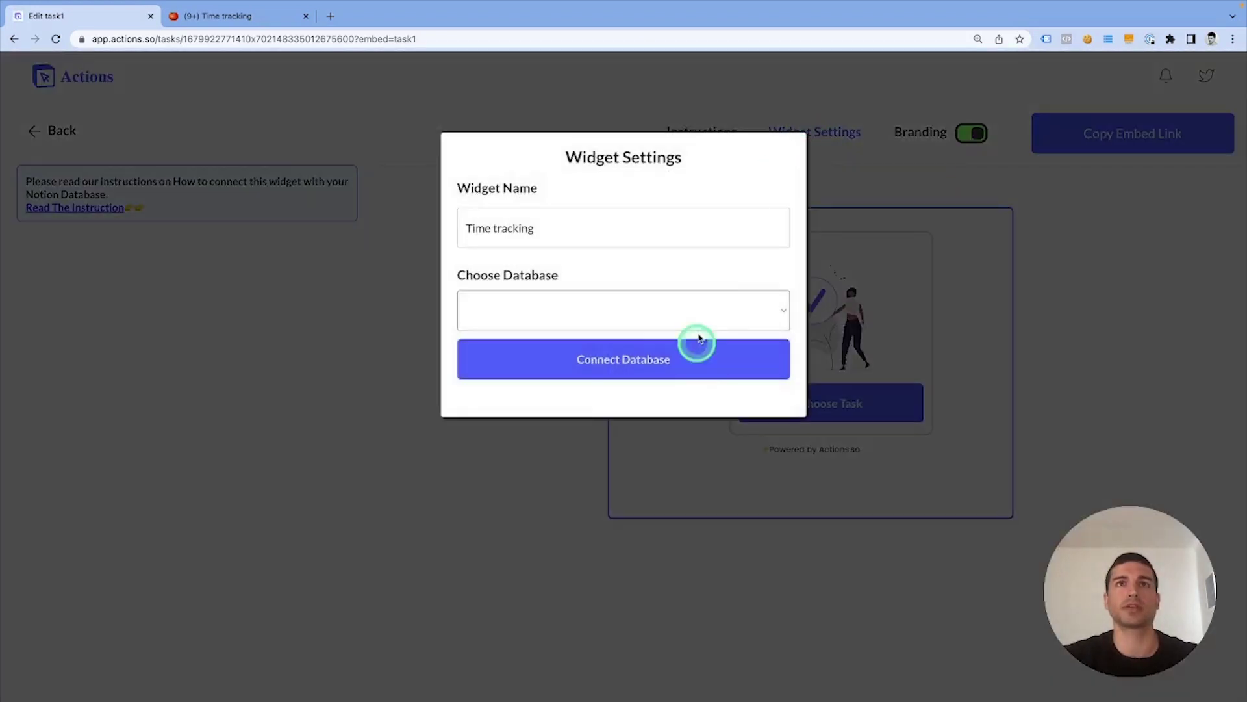
click(691, 315)
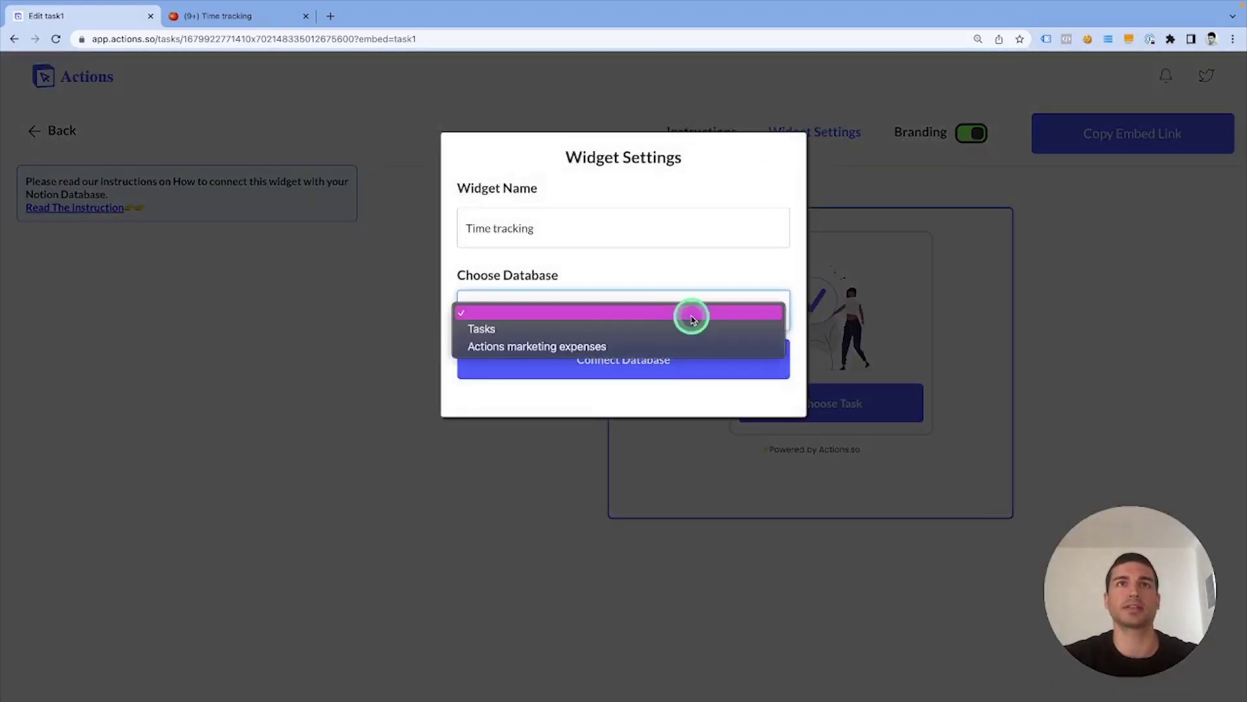
click(518, 330)
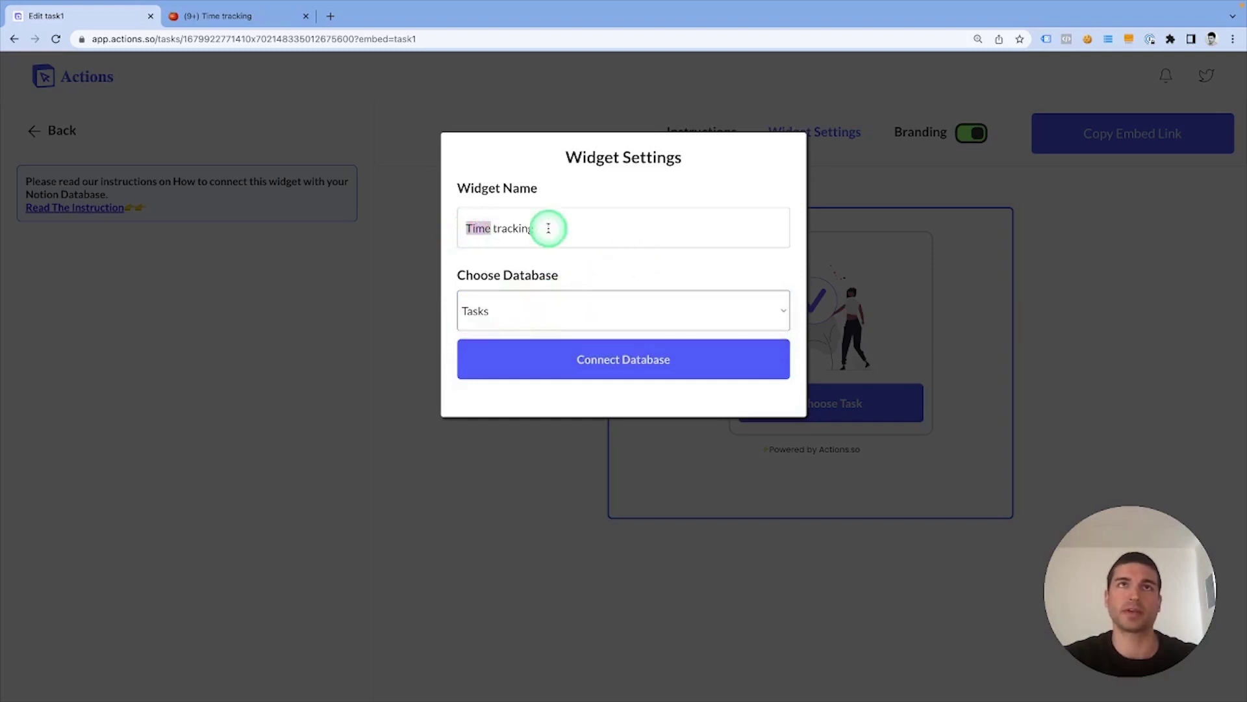
double_click(593, 230)
click(610, 371)
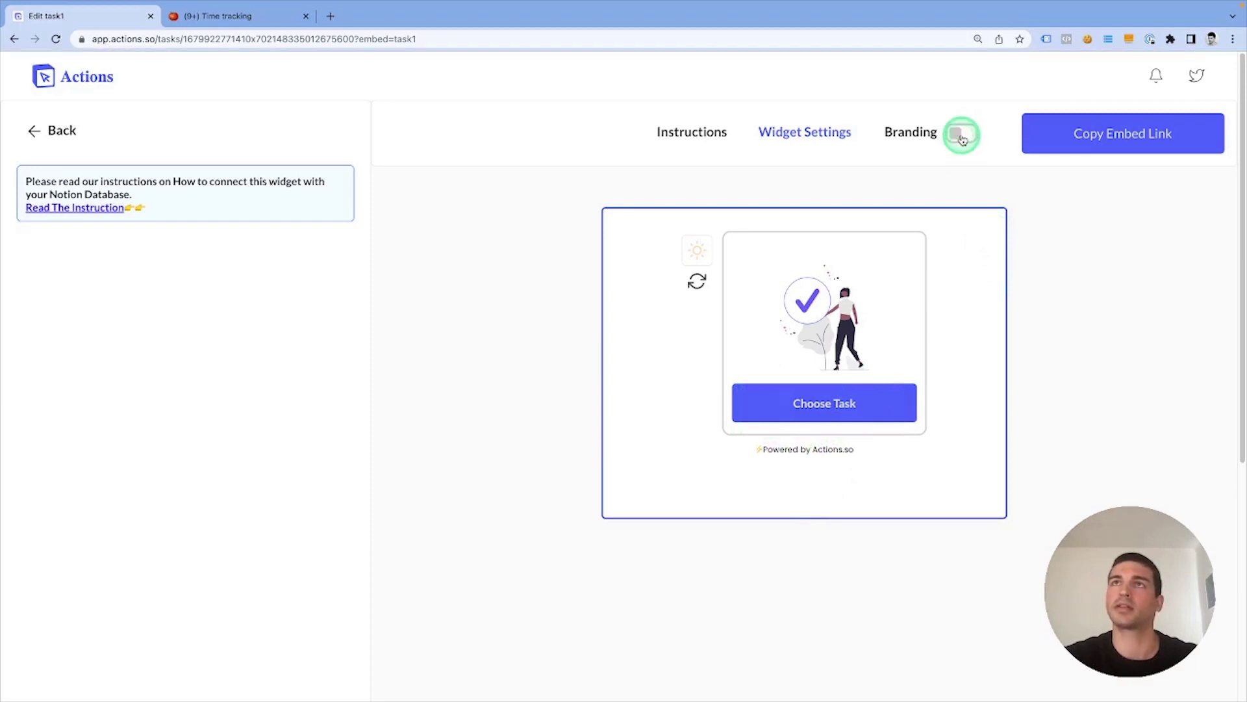
Hide the Actions.so branding, copy the embed link, and add an empty line below Notion's Tasks table.
click(962, 135)
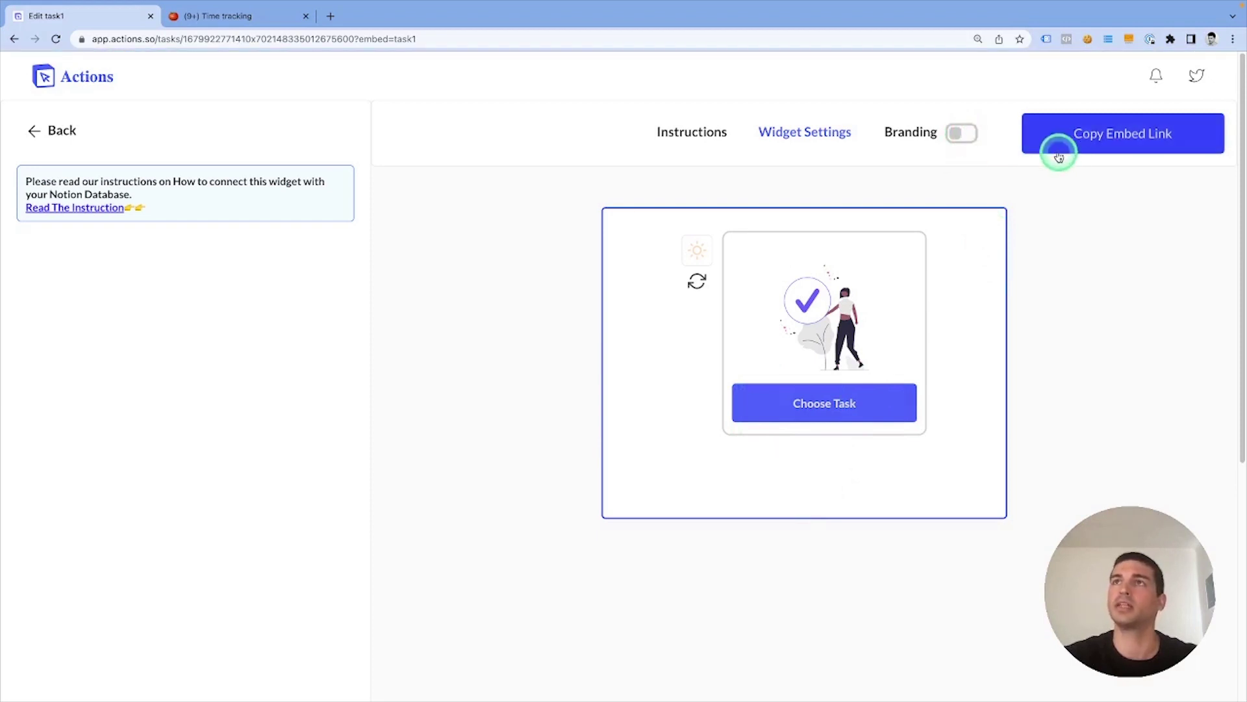
click(1092, 143)
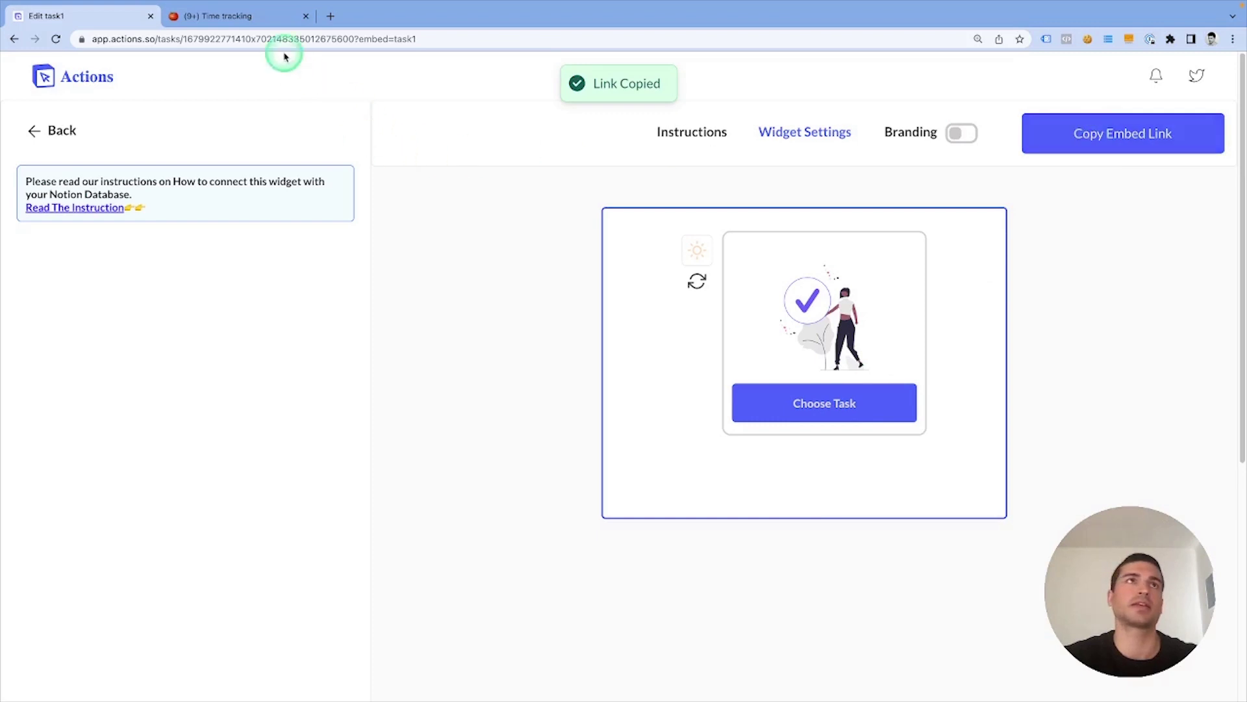
click(247, 16)
click(464, 538)
click(269, 438)
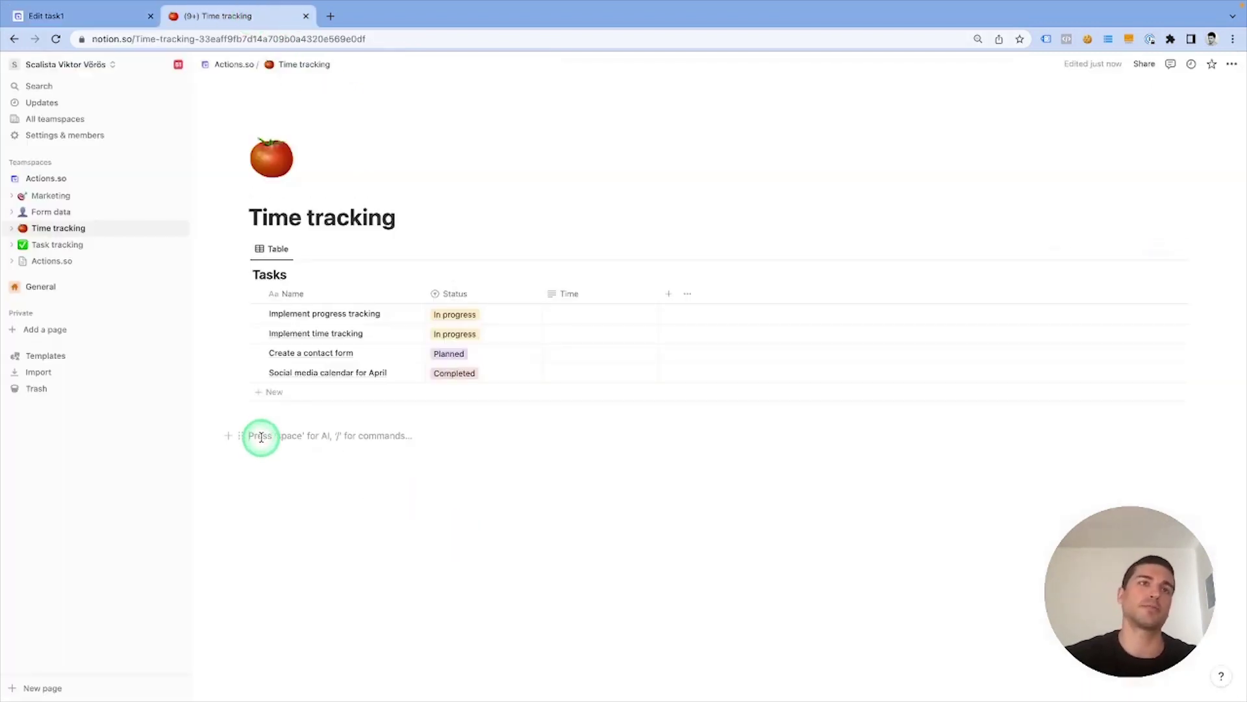
Paste the widget link on the empty line and turn it into an embed.
right_click(260, 437)
click(313, 530)
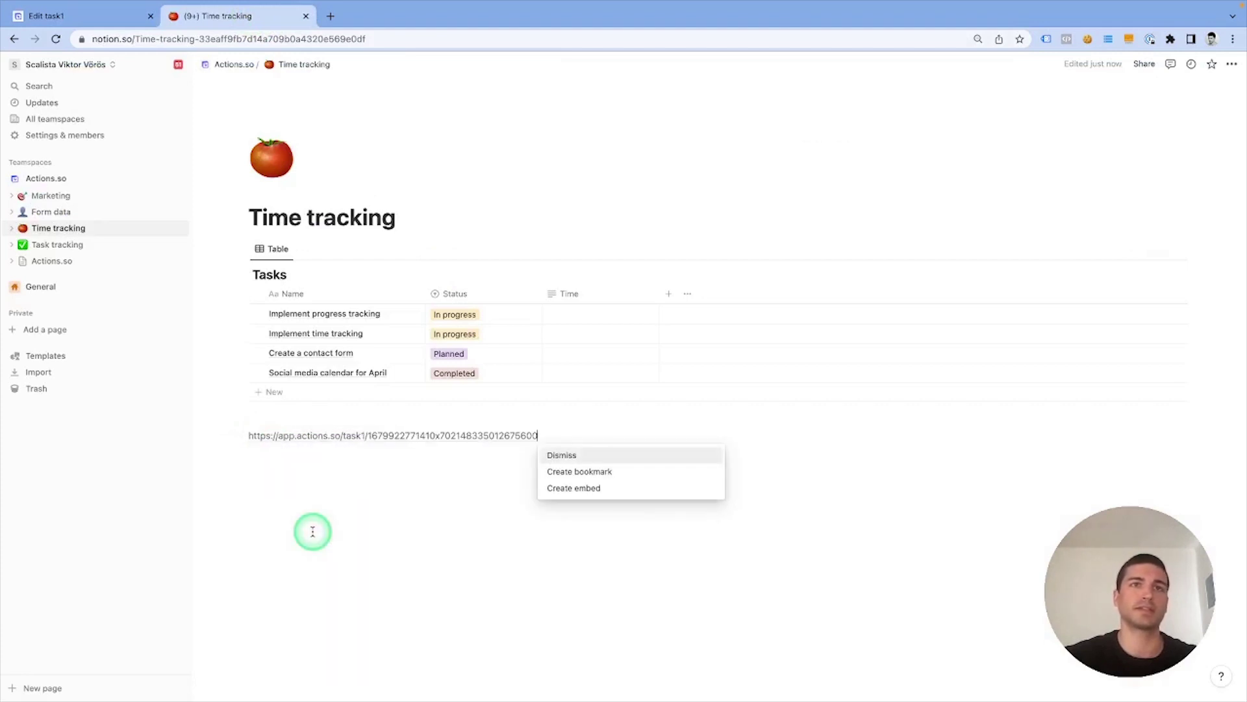
click(650, 494)
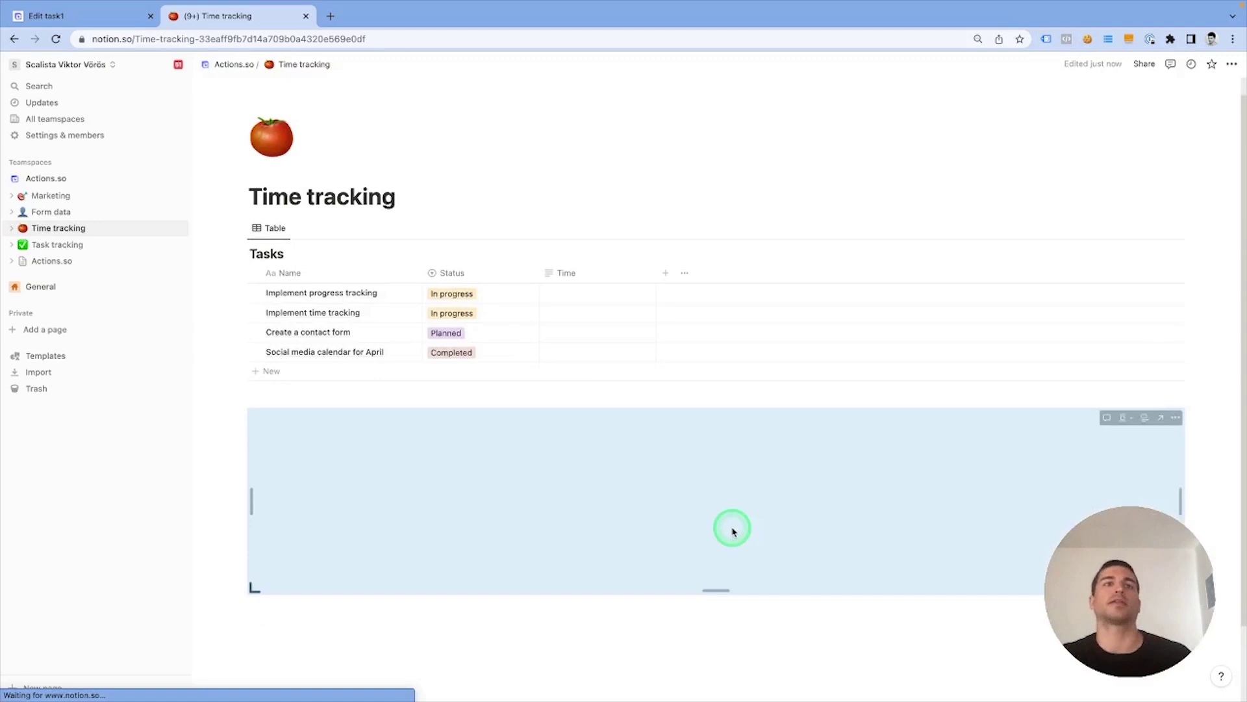
Narrow the embed to a compact card and toggle the widget theme to dark and back to light.
click(722, 528)
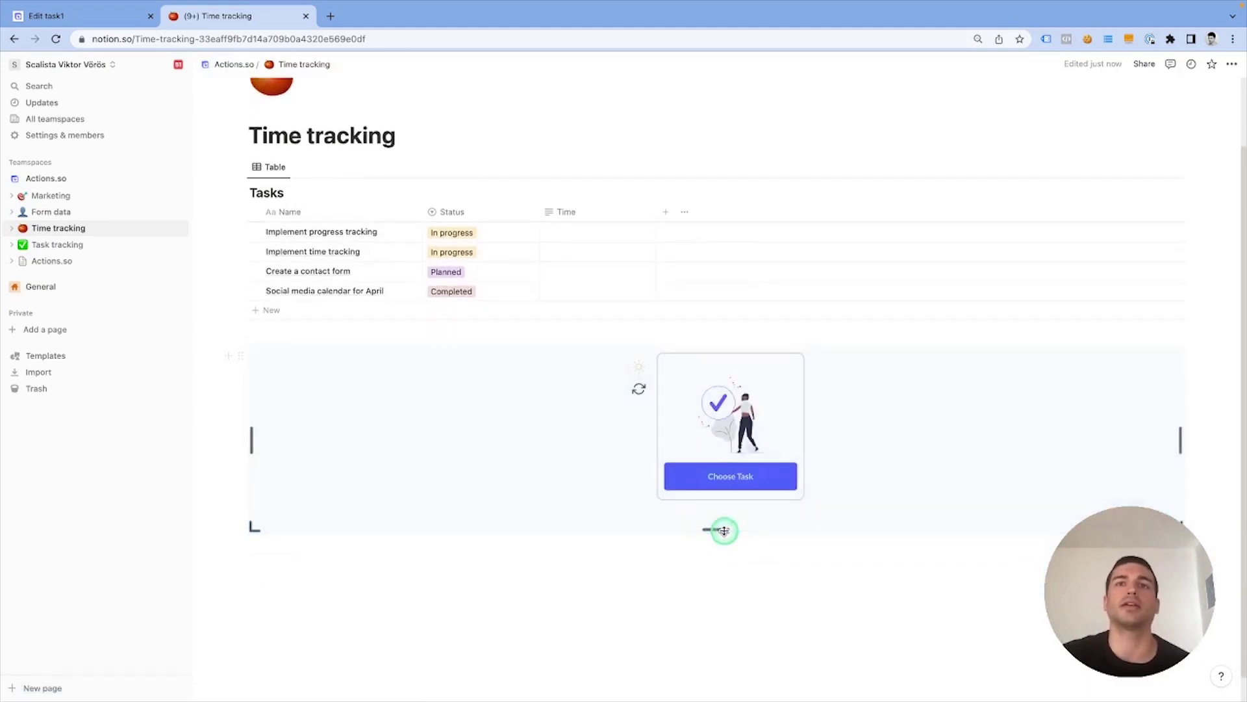
drag(1197, 428, 836, 446)
click(636, 368)
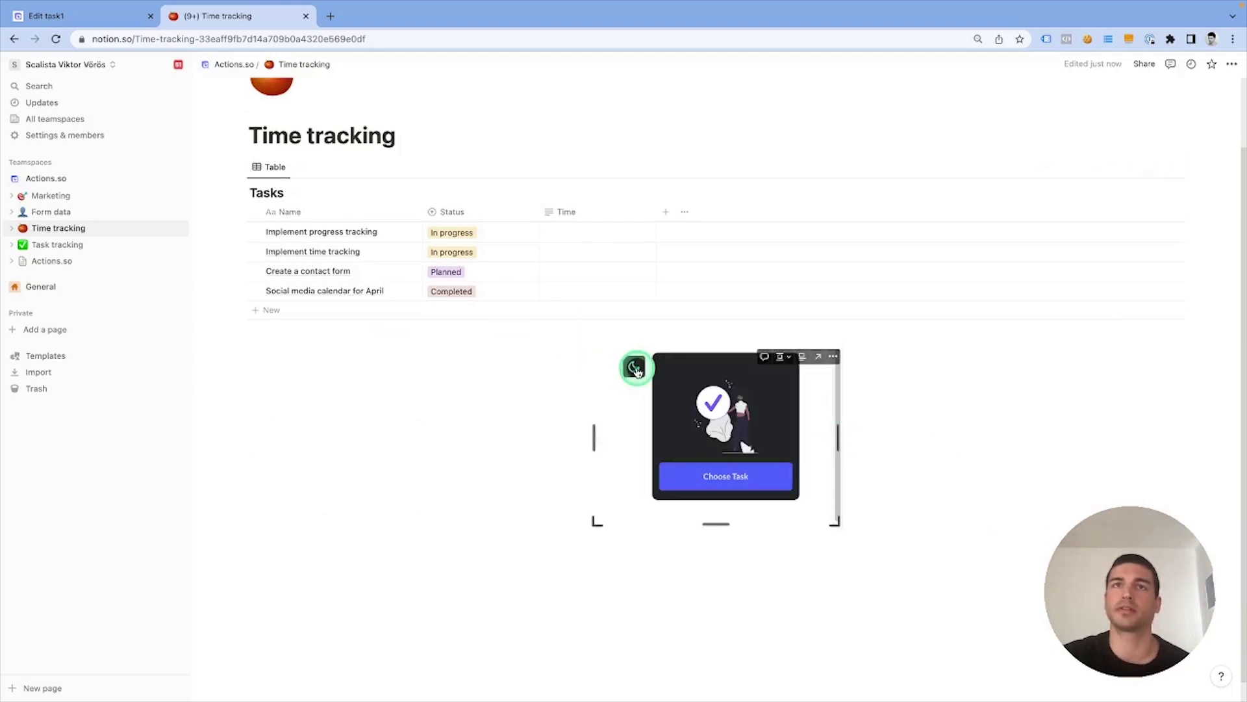
click(636, 368)
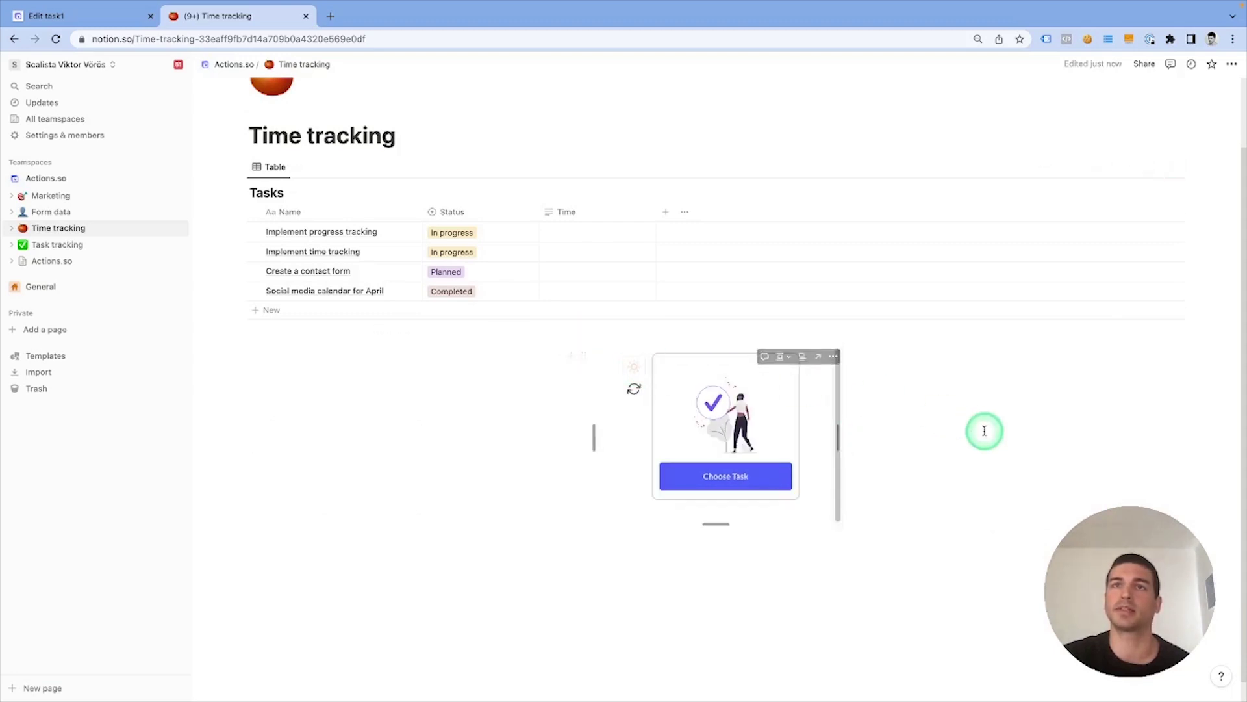
Pick the Implement progress tracking task, set the timer to 30 minutes, and keep status In progress.
click(733, 480)
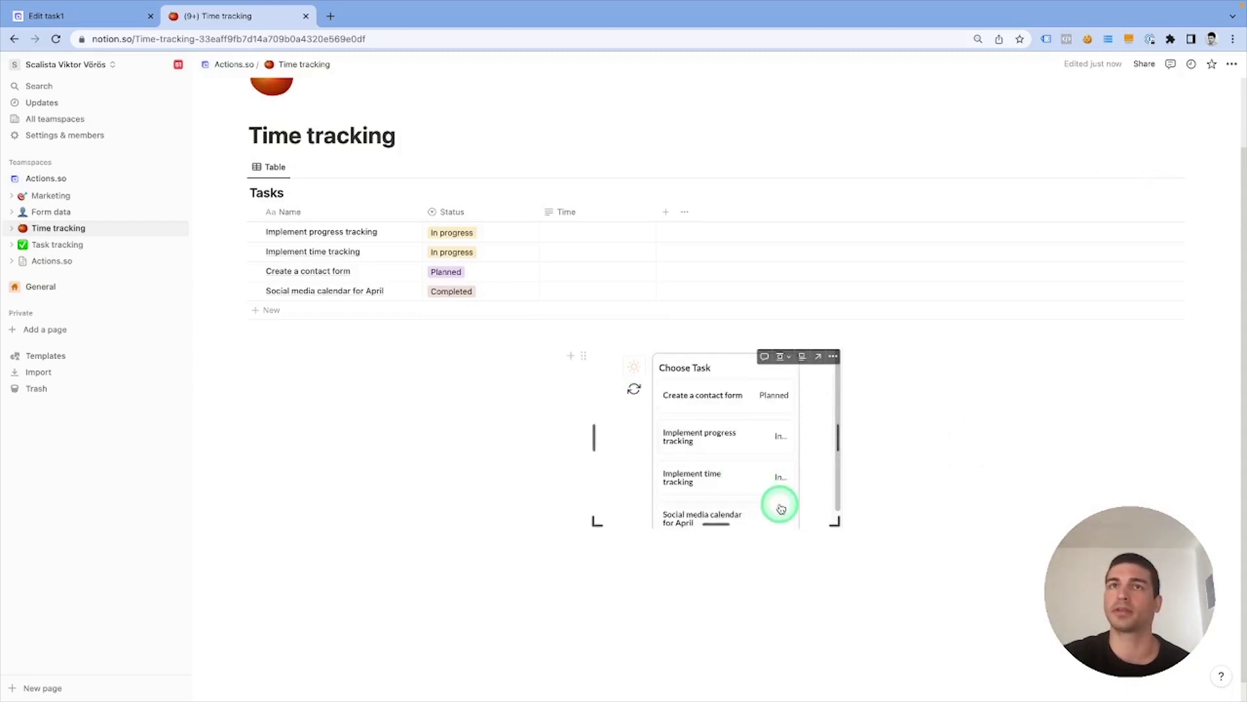
scroll(779, 506, down, 1)
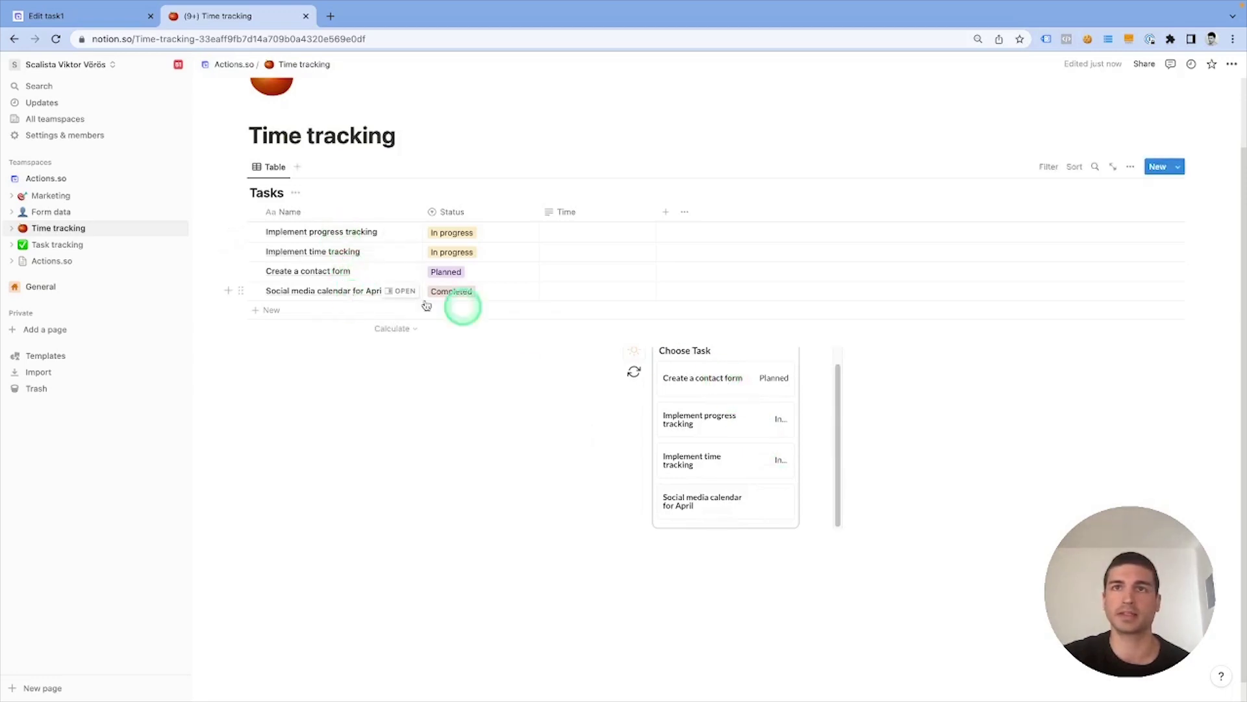
scroll(723, 468, down, 1)
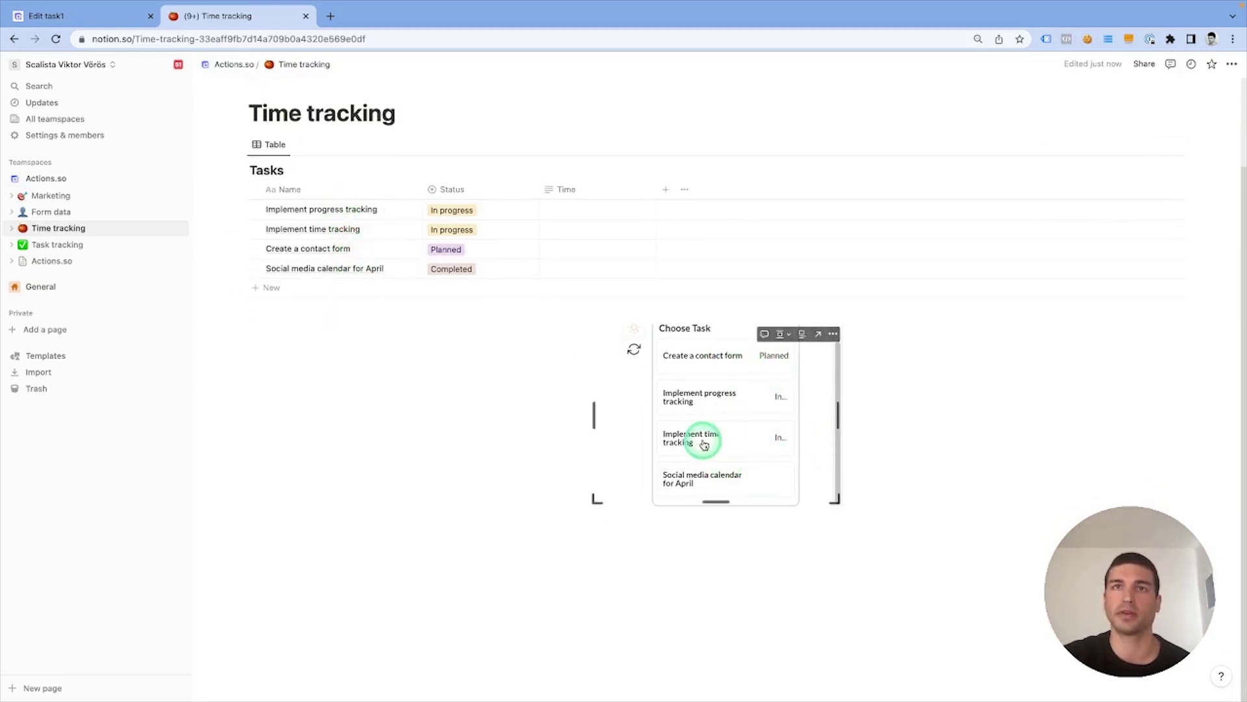
scroll(704, 446, up, 1)
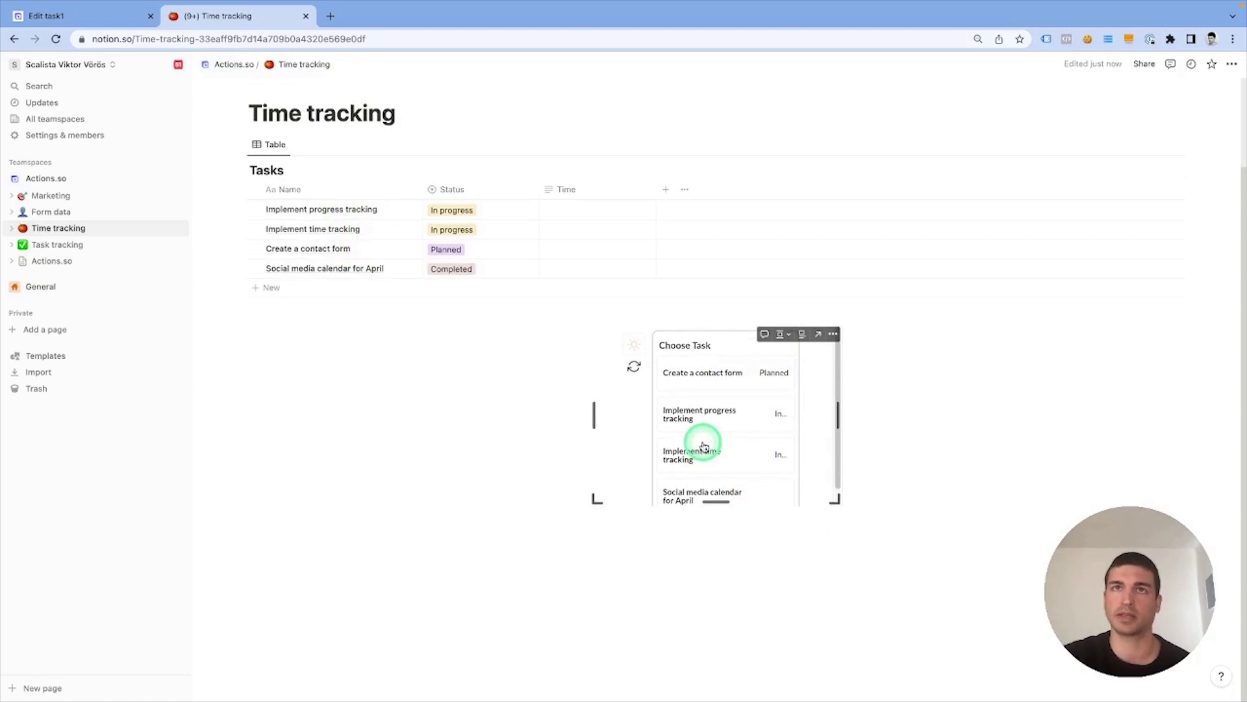
click(681, 417)
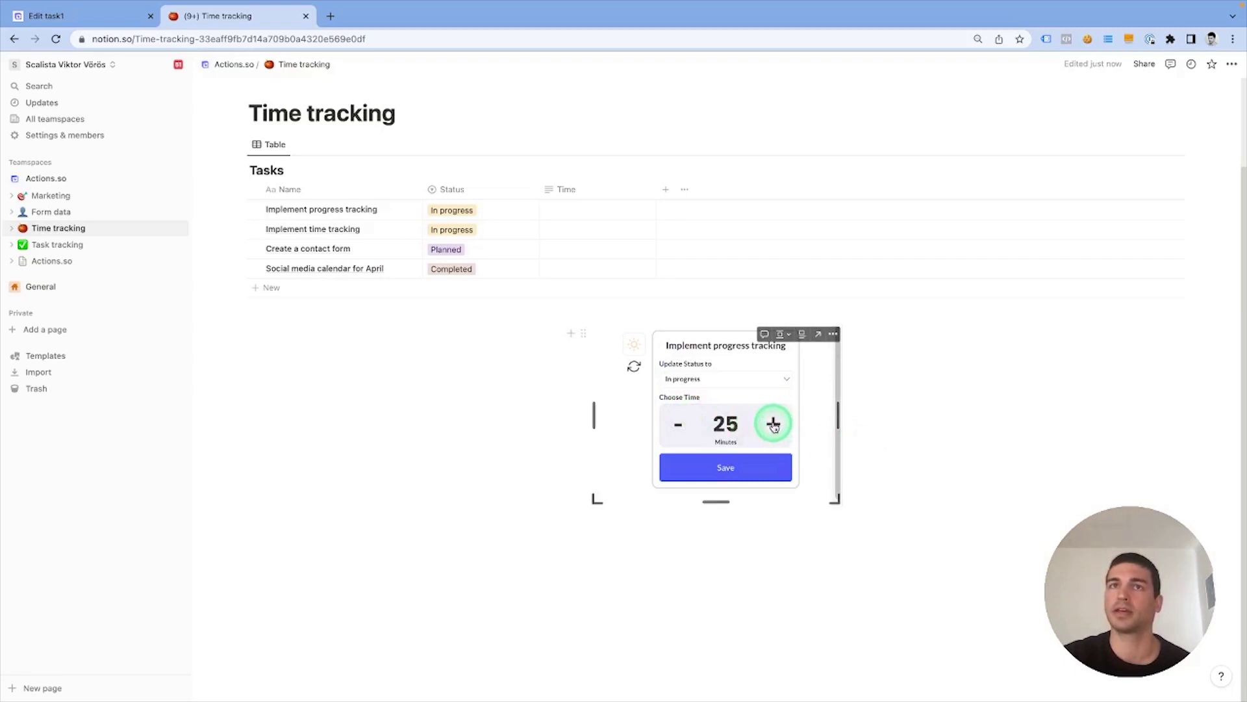
click(676, 426)
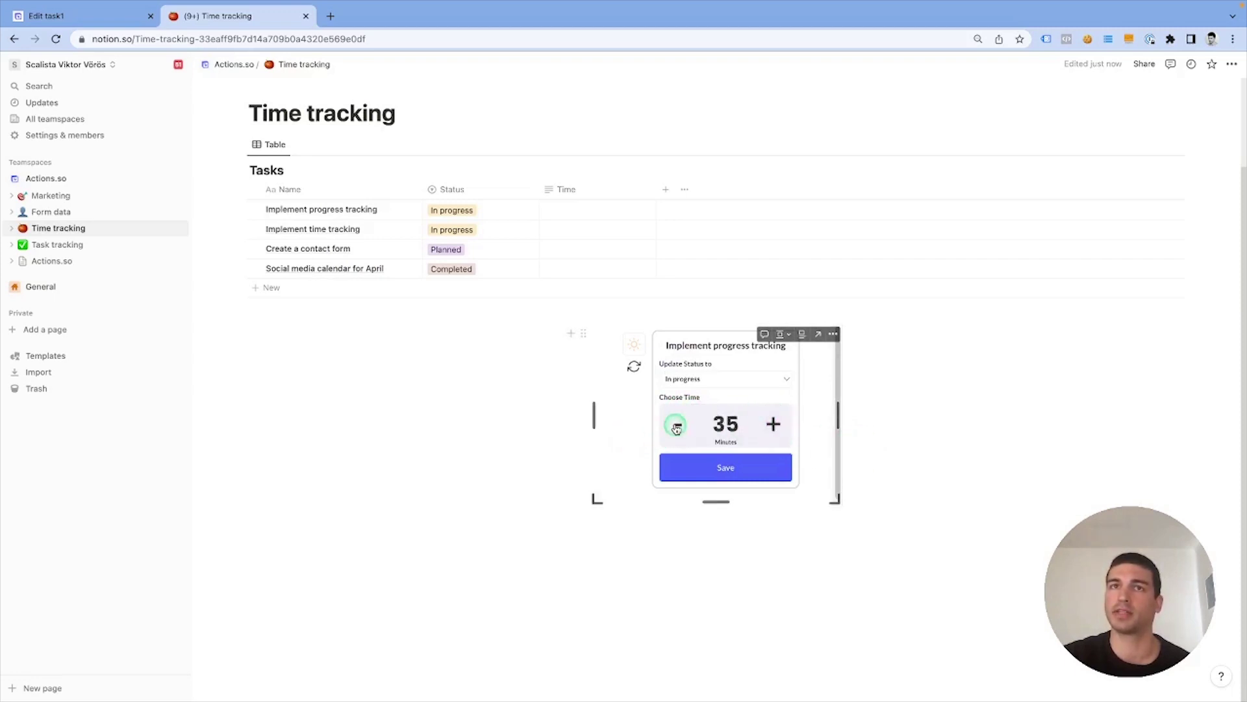
click(773, 423)
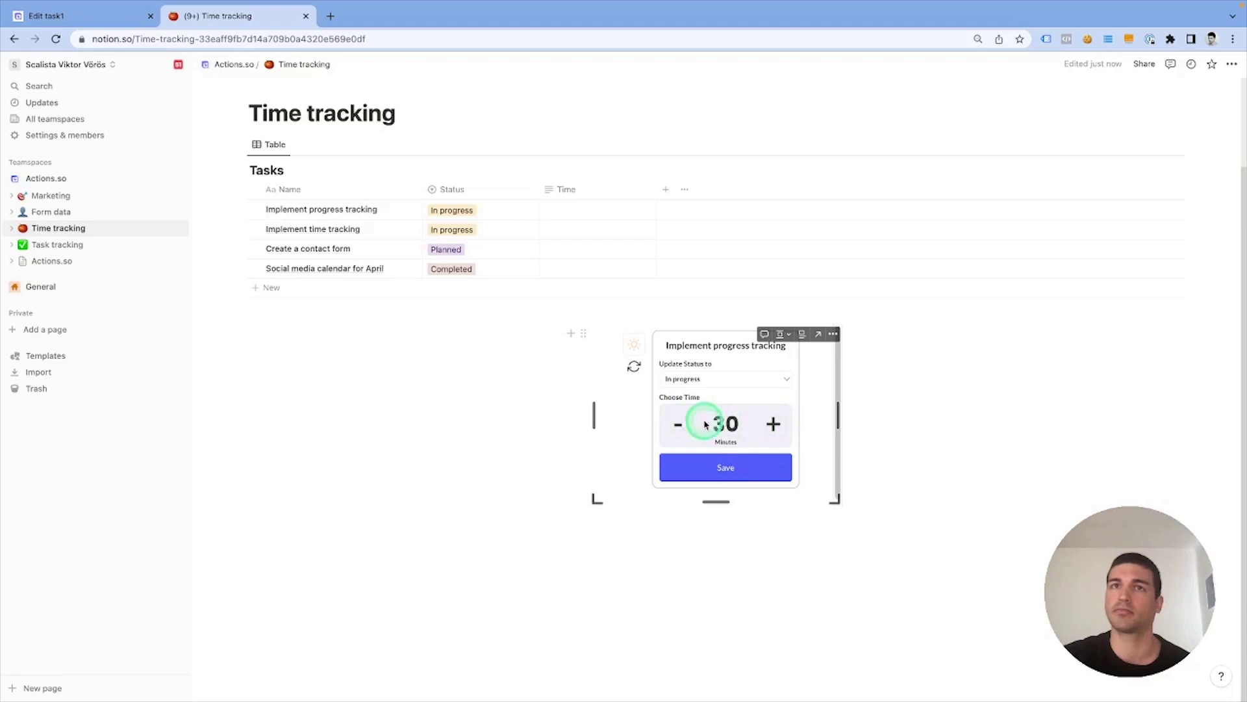
click(767, 386)
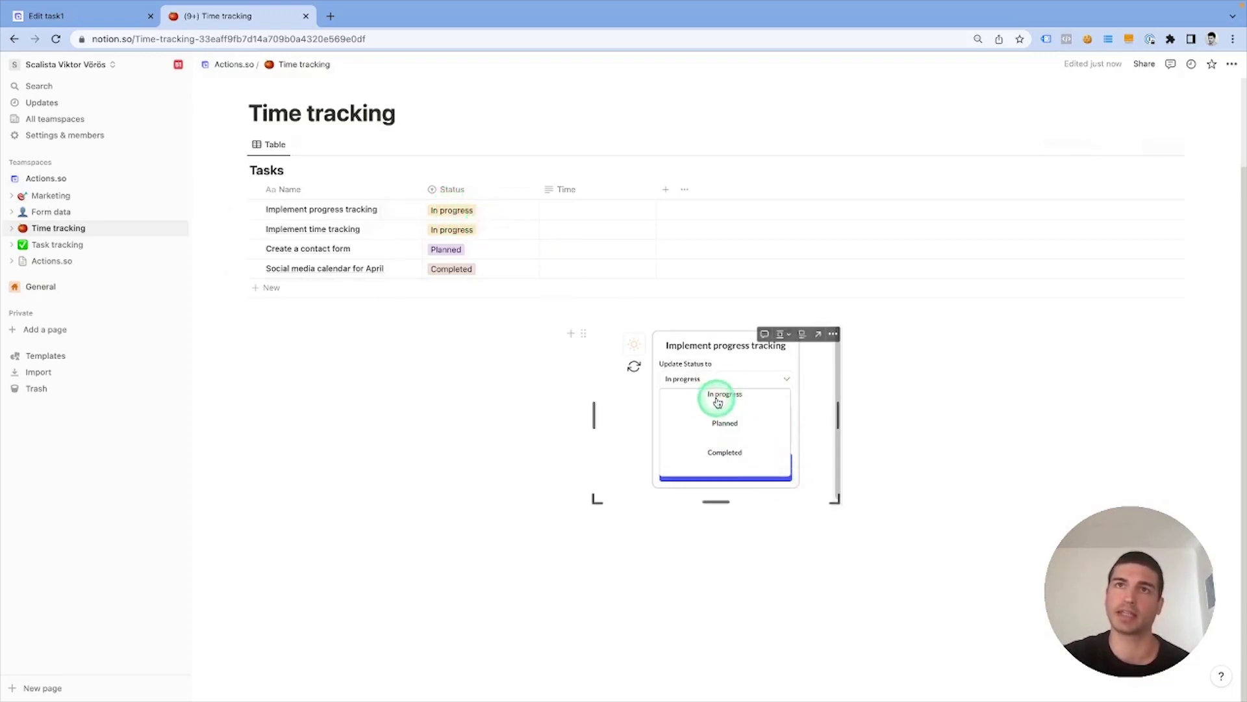
click(745, 366)
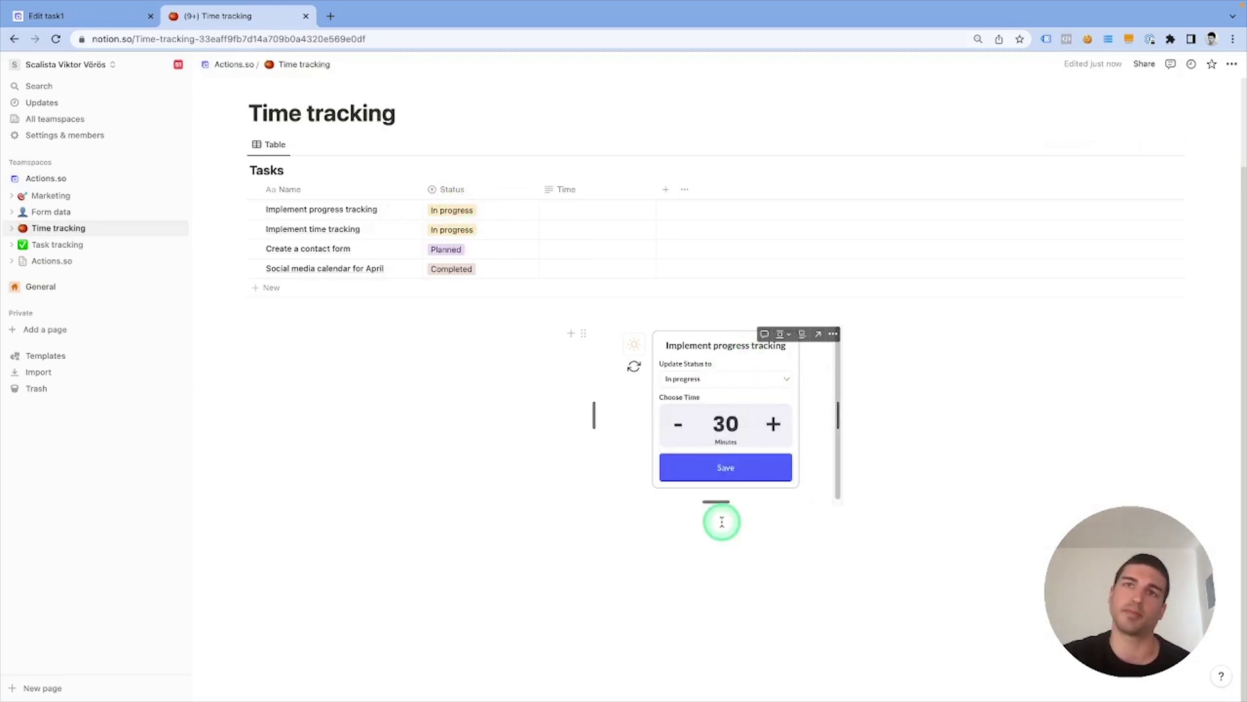
Save the task settings and start the 30-minute countdown for Implement progress tracking.
click(723, 471)
click(722, 453)
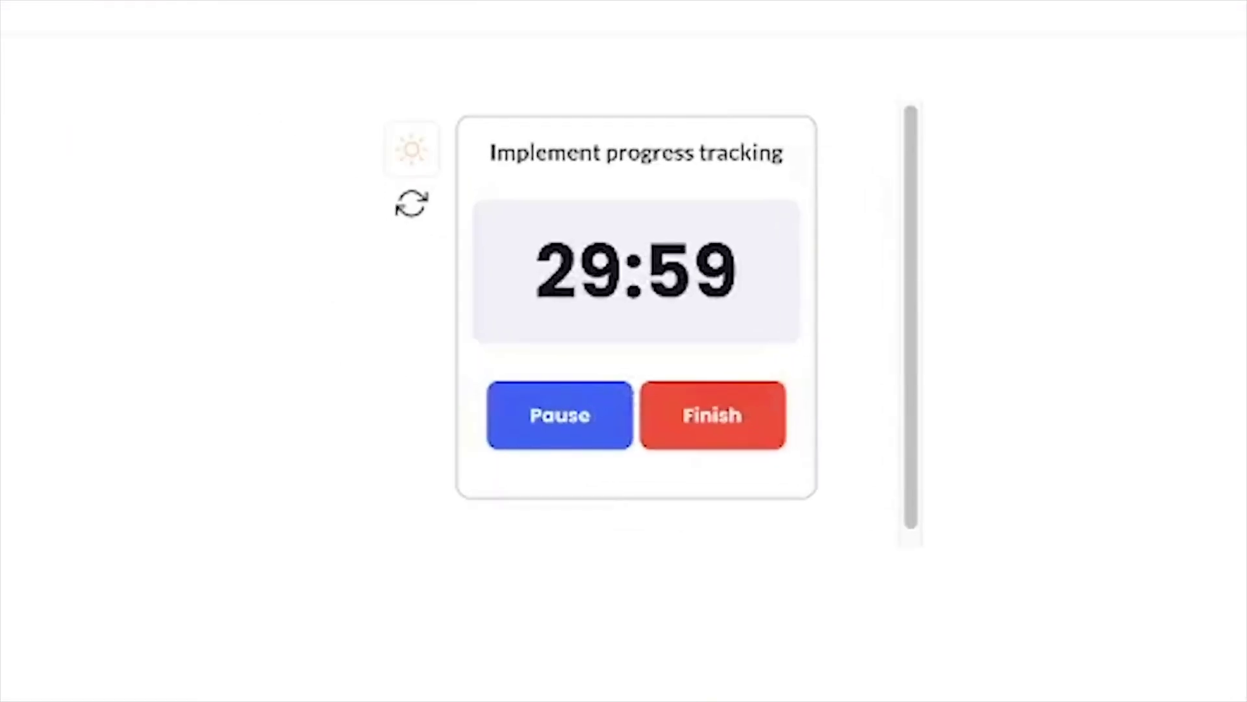
click(664, 418)
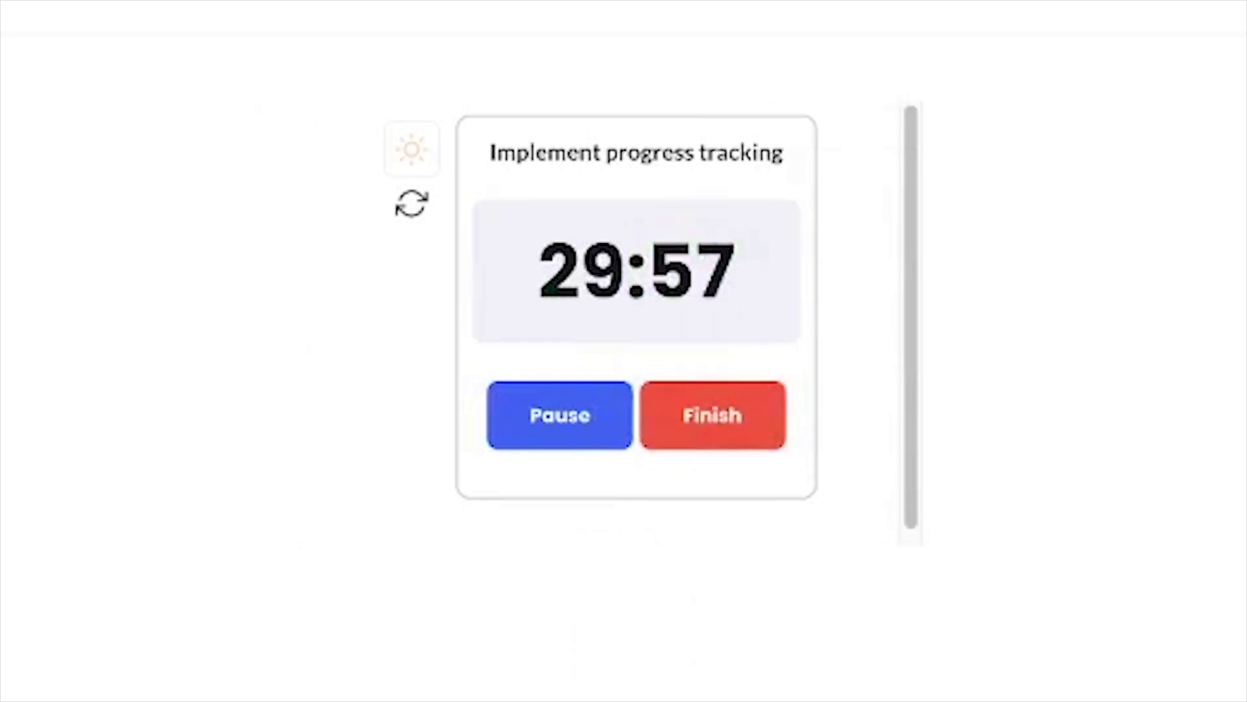
Finish the timer and check that the task's Time cell reads 'Time Spent: 00:41'.
click(743, 392)
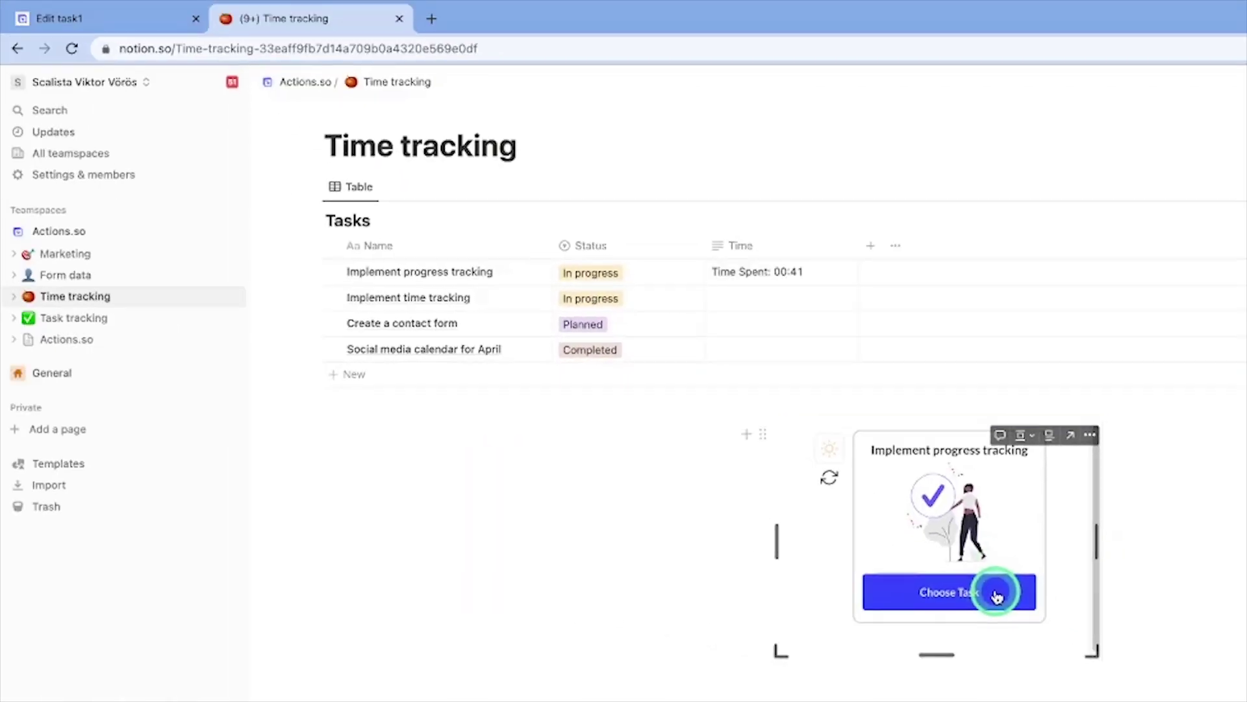
click(803, 271)
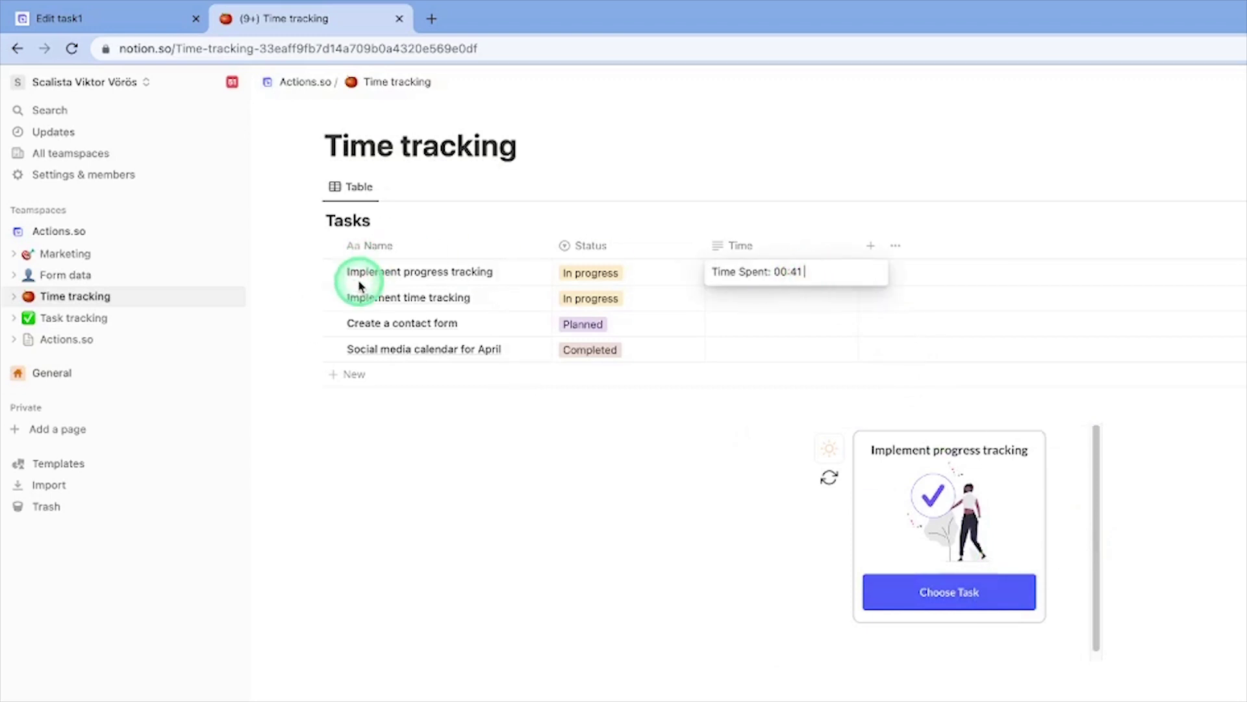
double_click(755, 272)
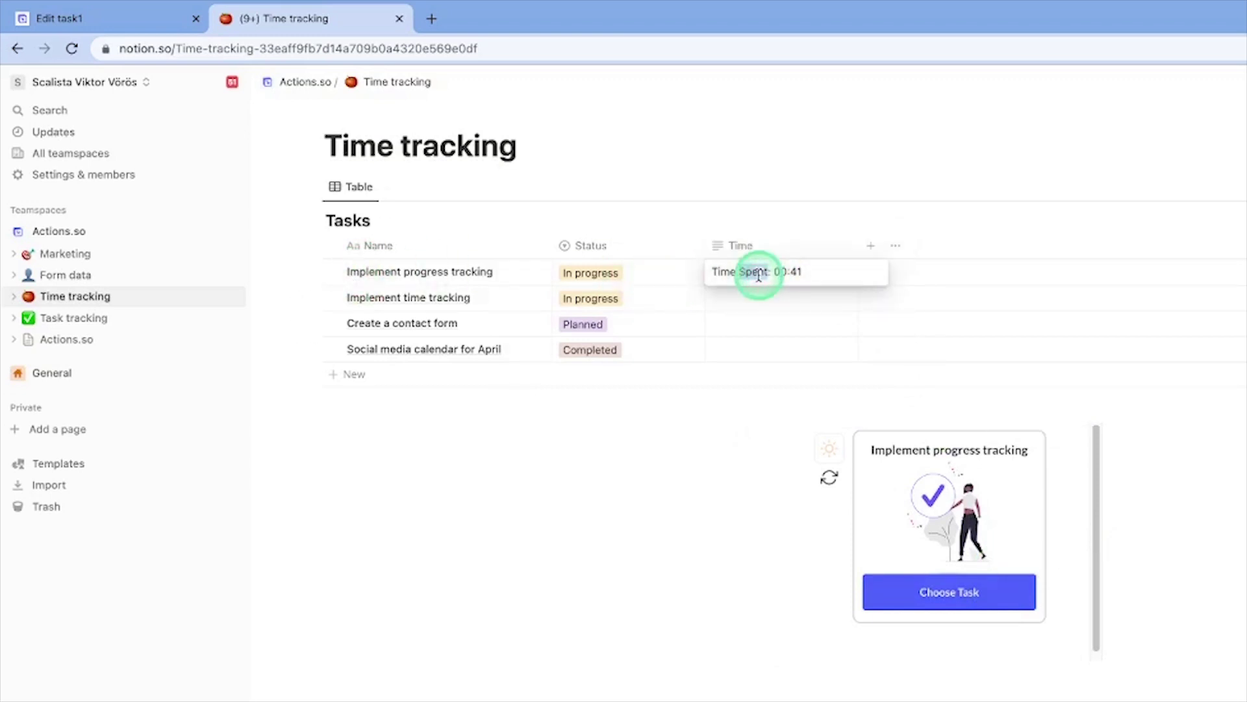
key(Escape)
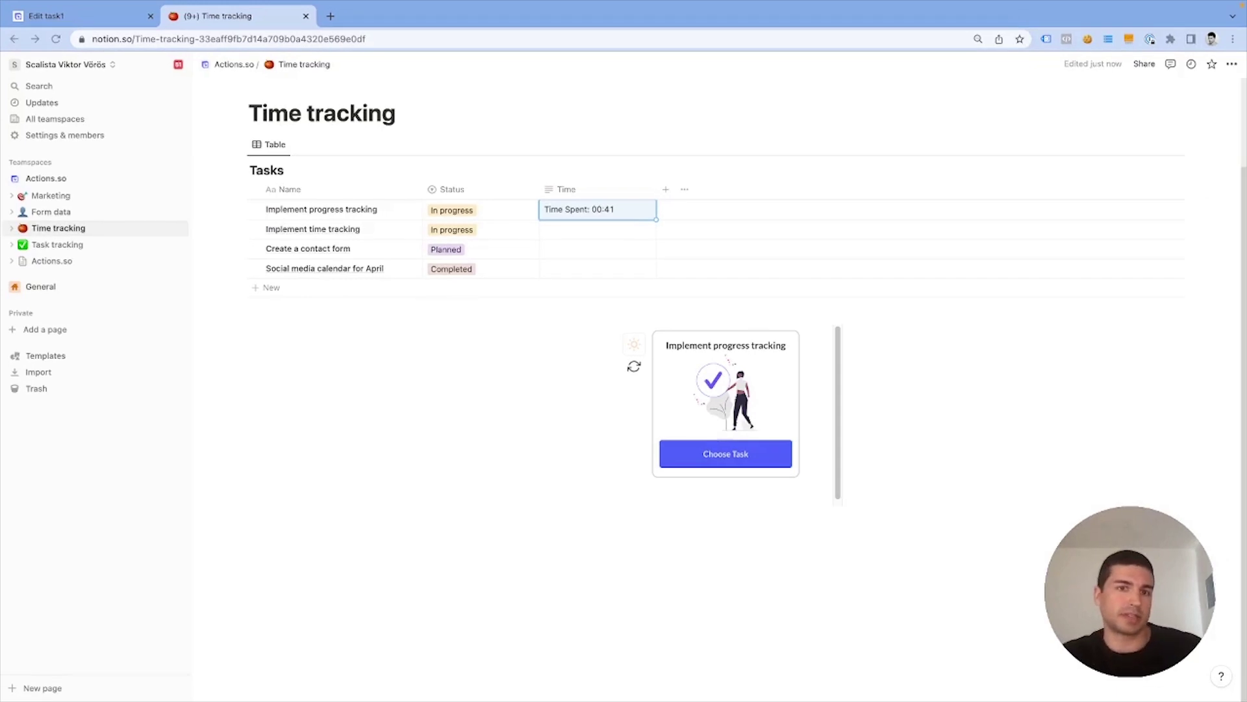